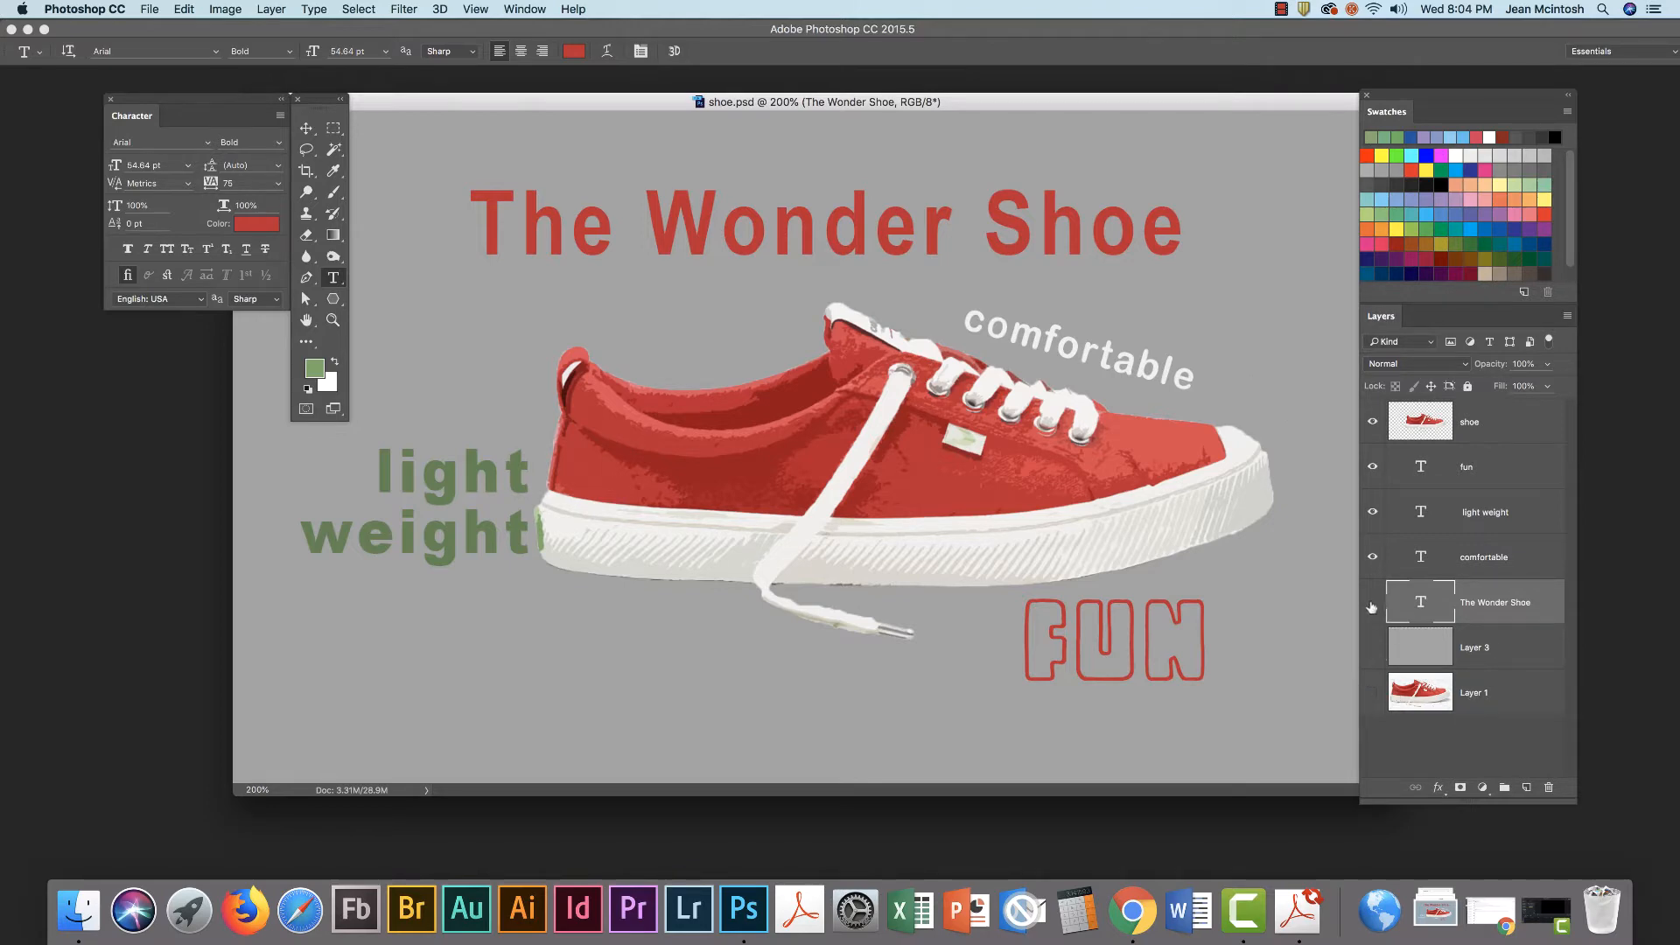
- Compare the original photo on Layer 1 with the recolored shoe layer and the full ad design by toggling layer visibility
left_click_drag(1373, 421, 1373, 648)
left_click(1374, 693)
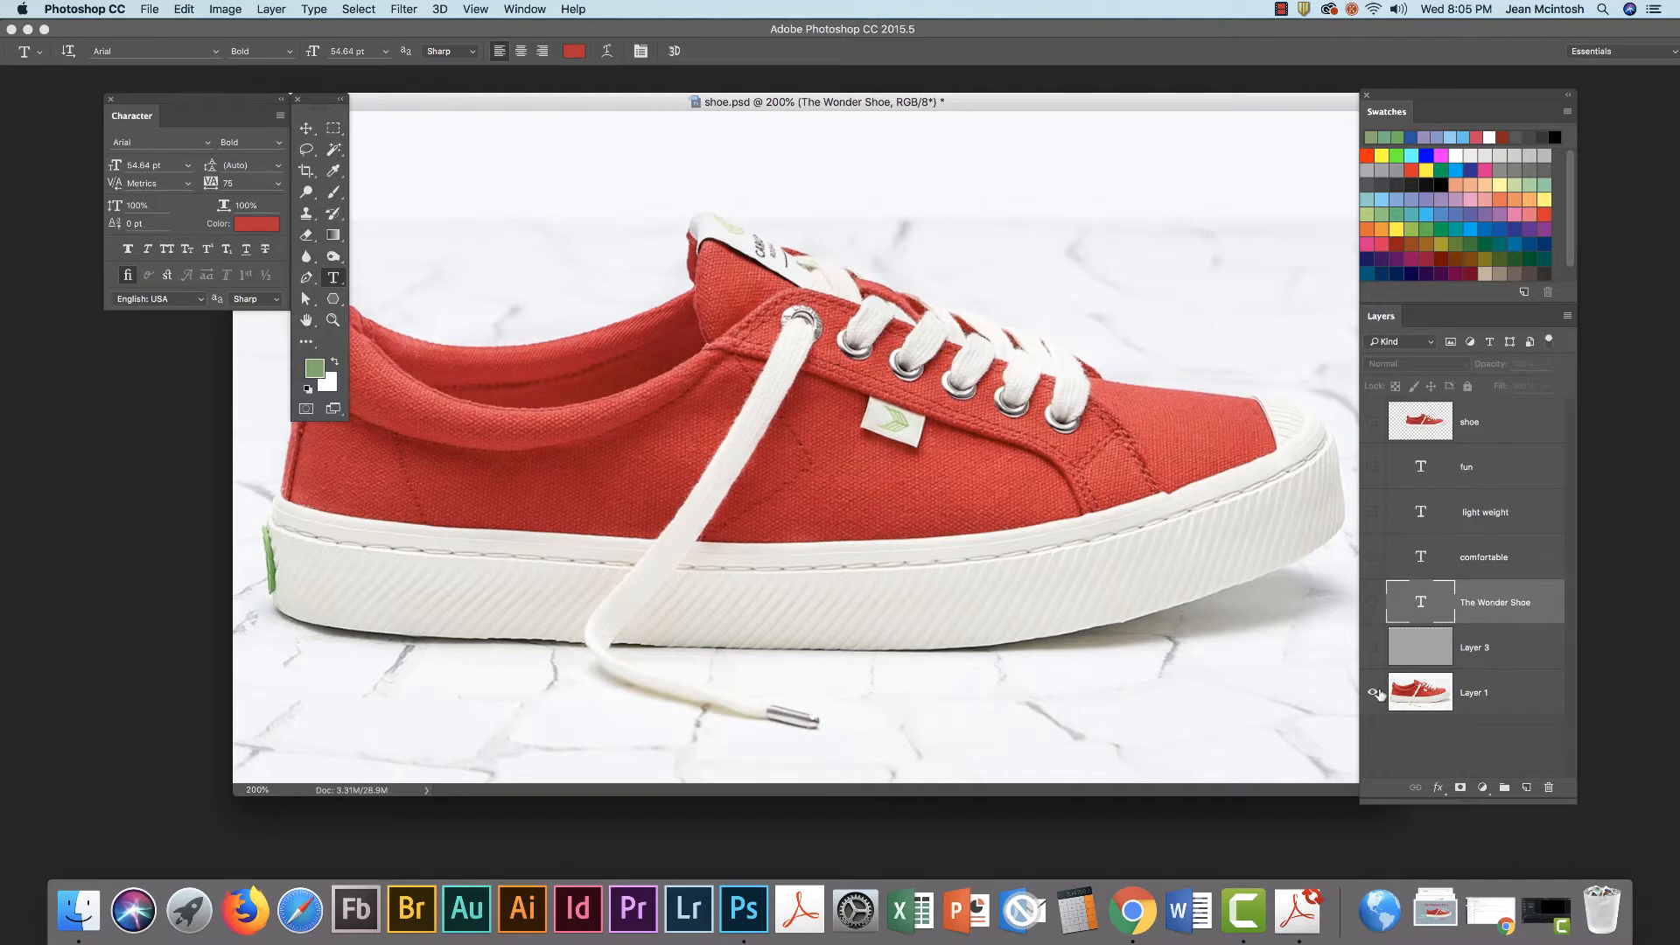
left_click(1371, 425)
left_click(1372, 692)
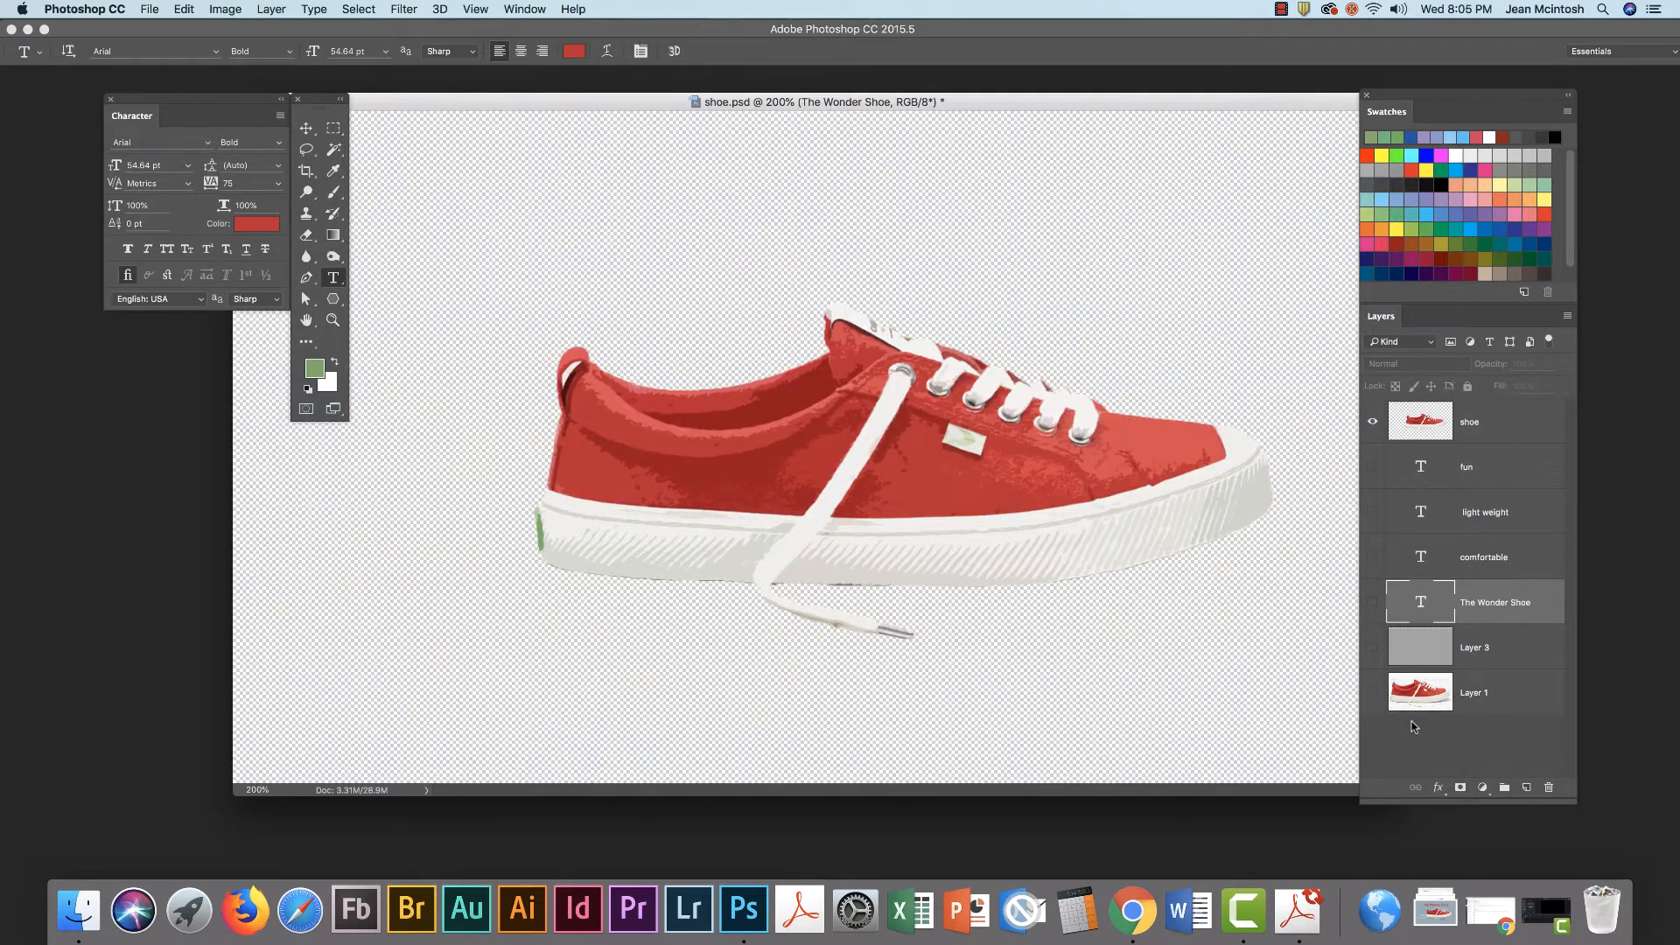
left_click(1372, 692)
left_click(1373, 422)
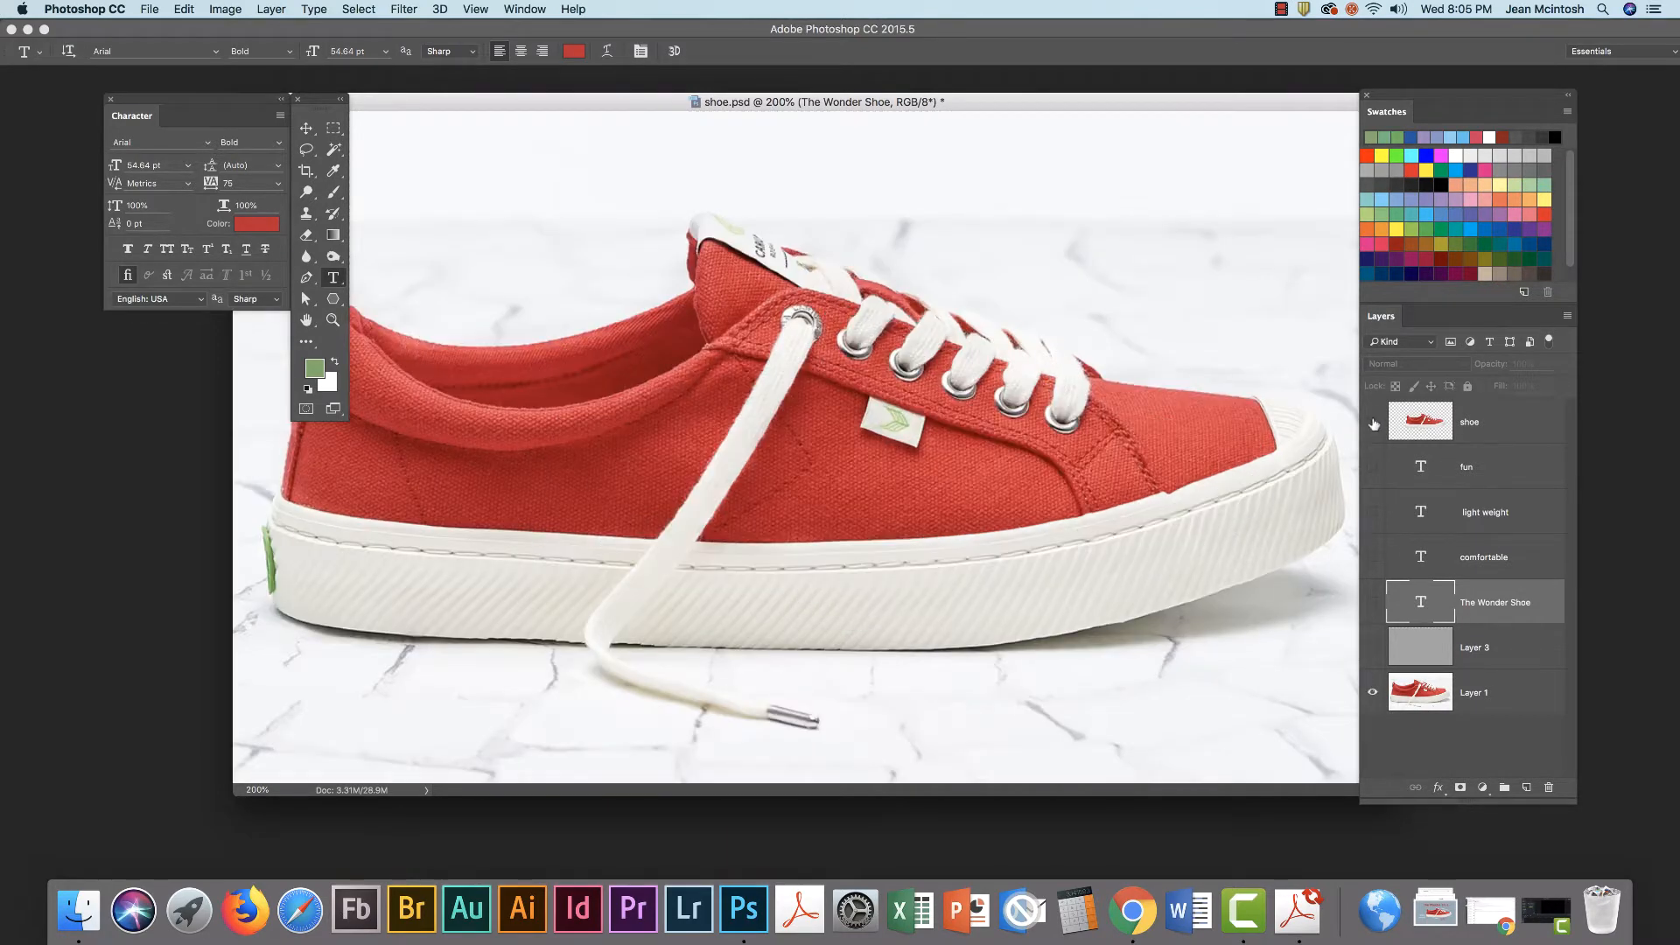
left_click(1373, 424)
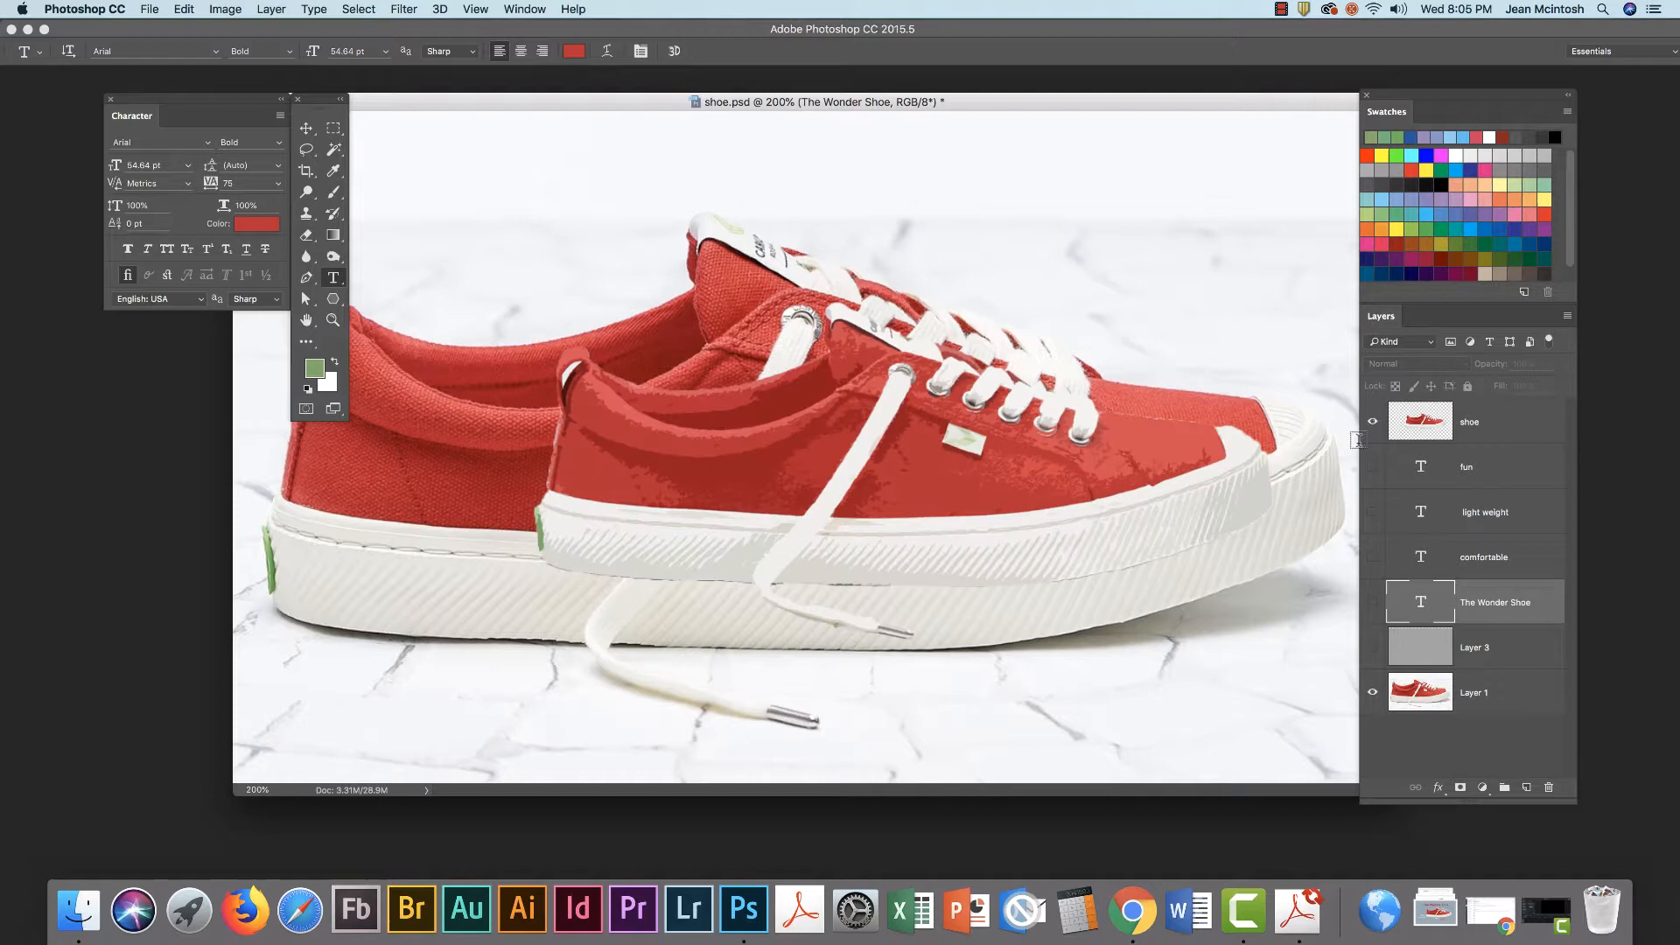
left_click(1373, 696)
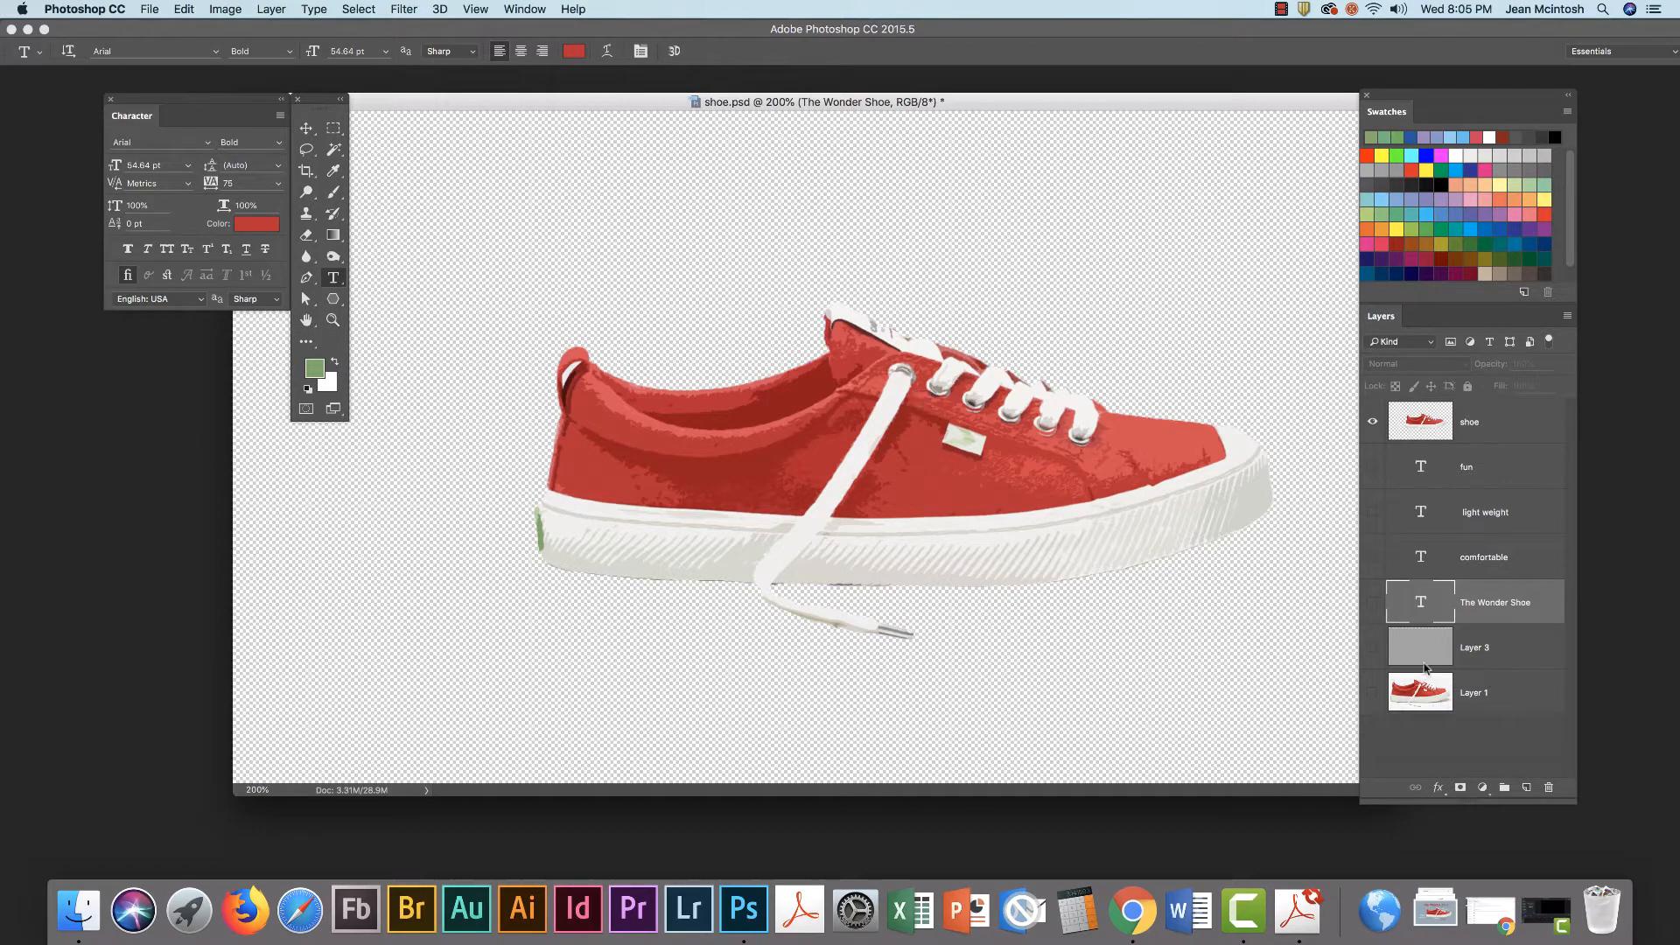
left_click(1372, 693)
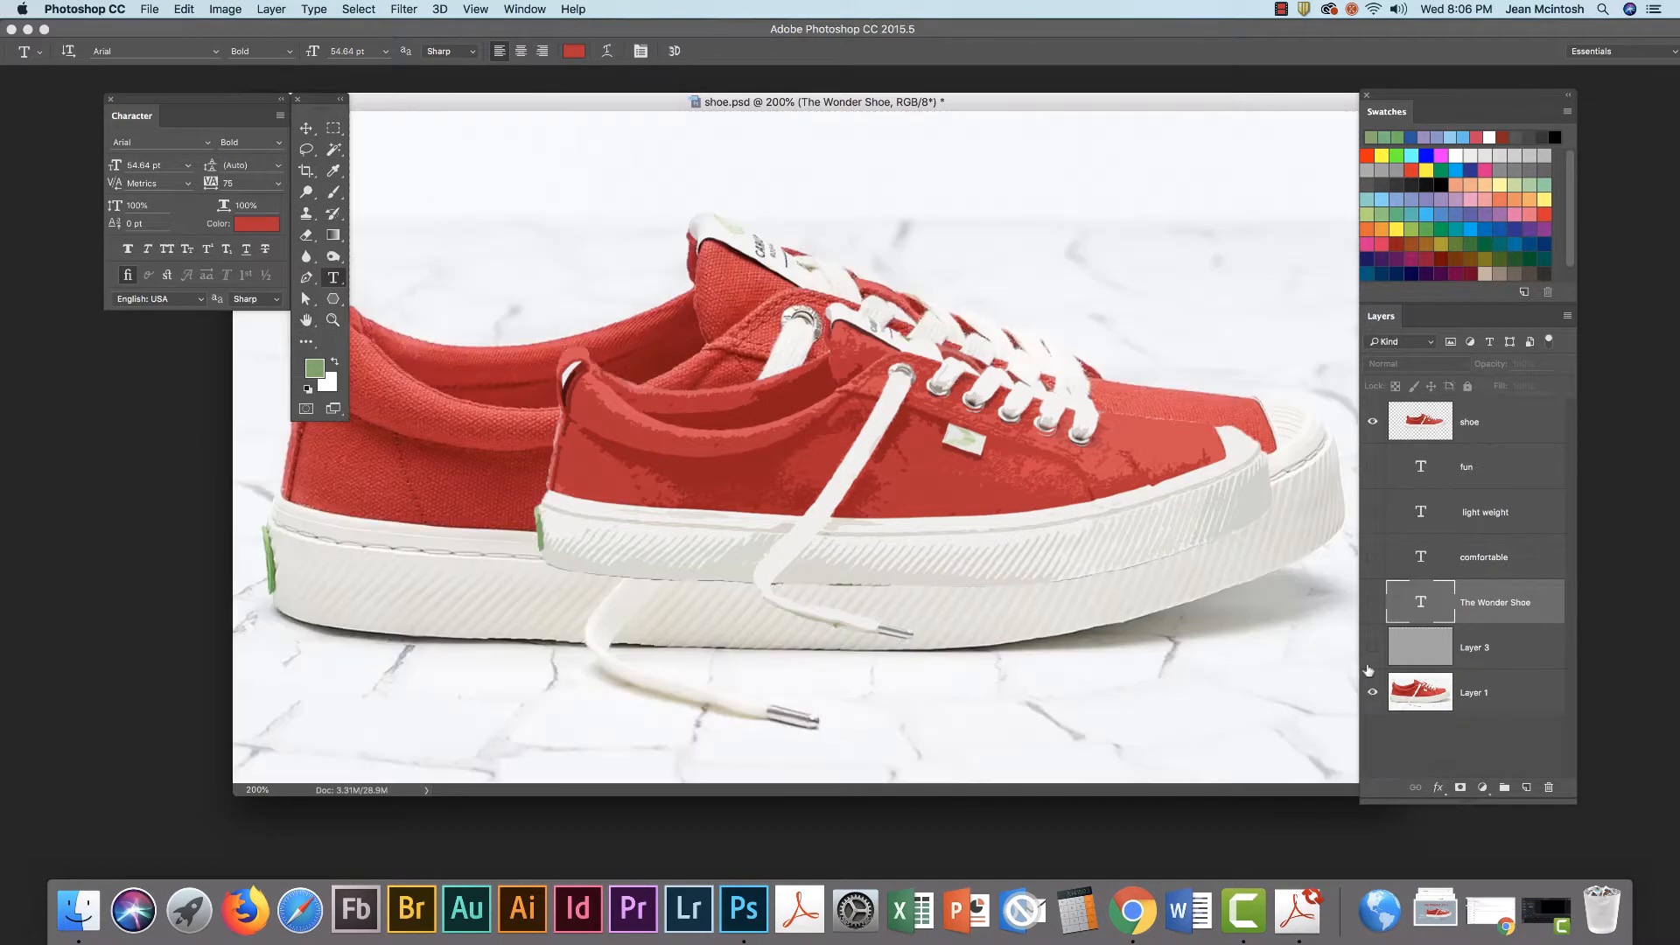
left_click(1372, 420)
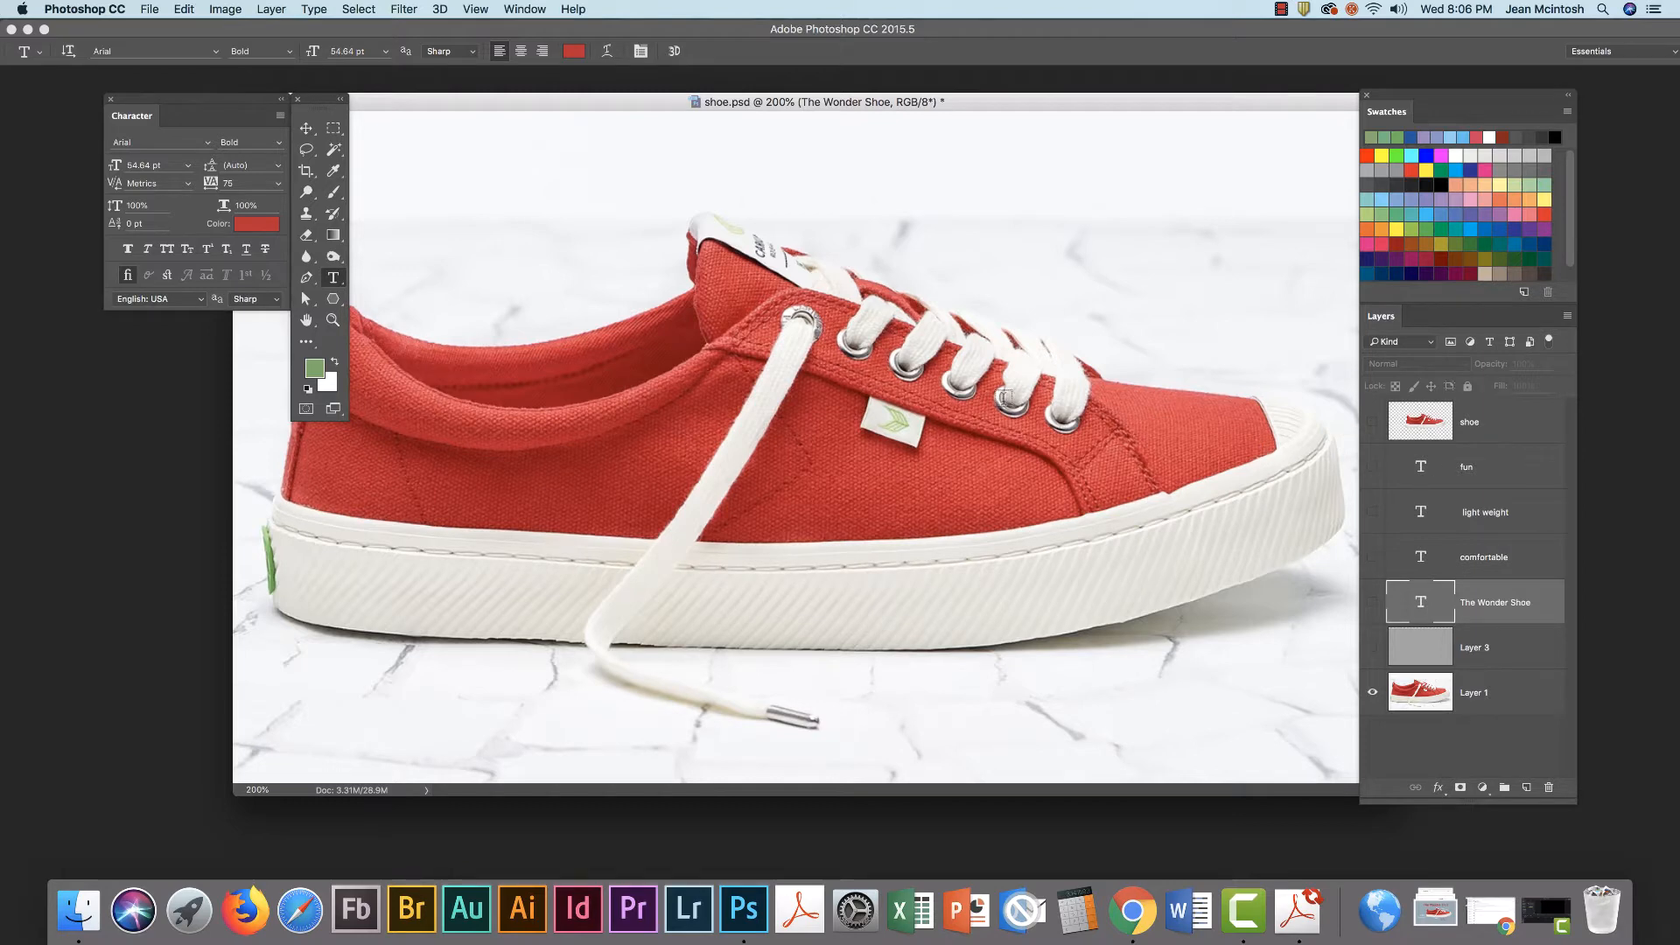
left_click(1374, 691)
left_click_drag(1373, 421, 1380, 643)
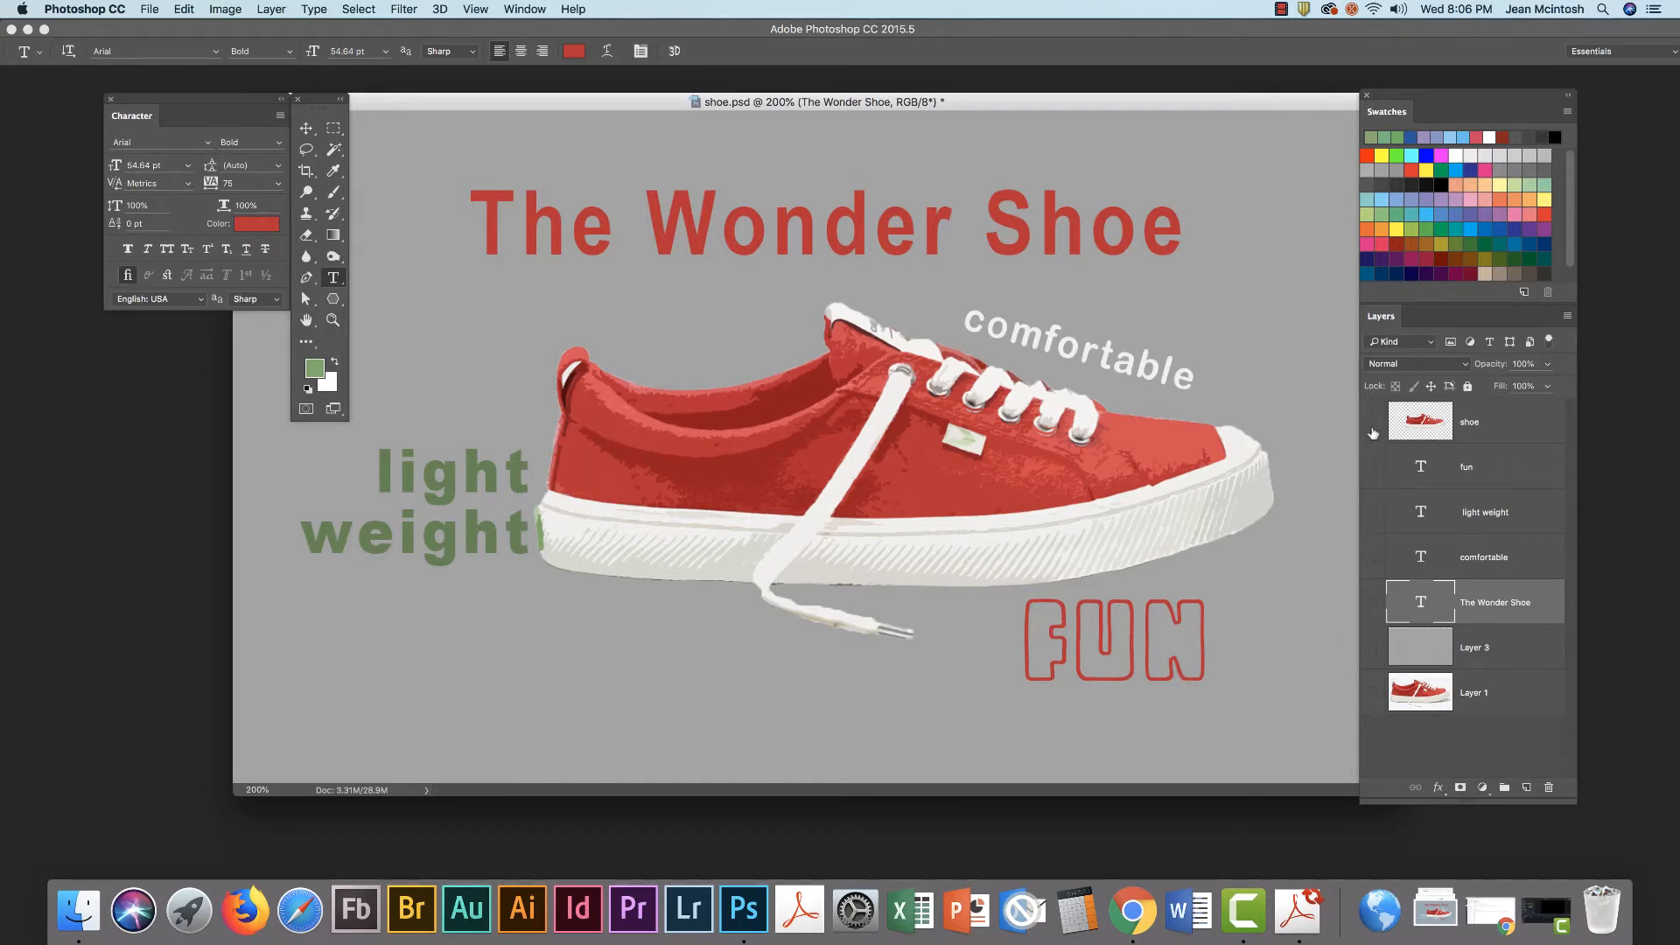
- Hide every layer from shoe down to Layer 3 and show only the original photo on Layer 1
left_click_drag(1372, 421, 1373, 692)
left_click(1487, 691)
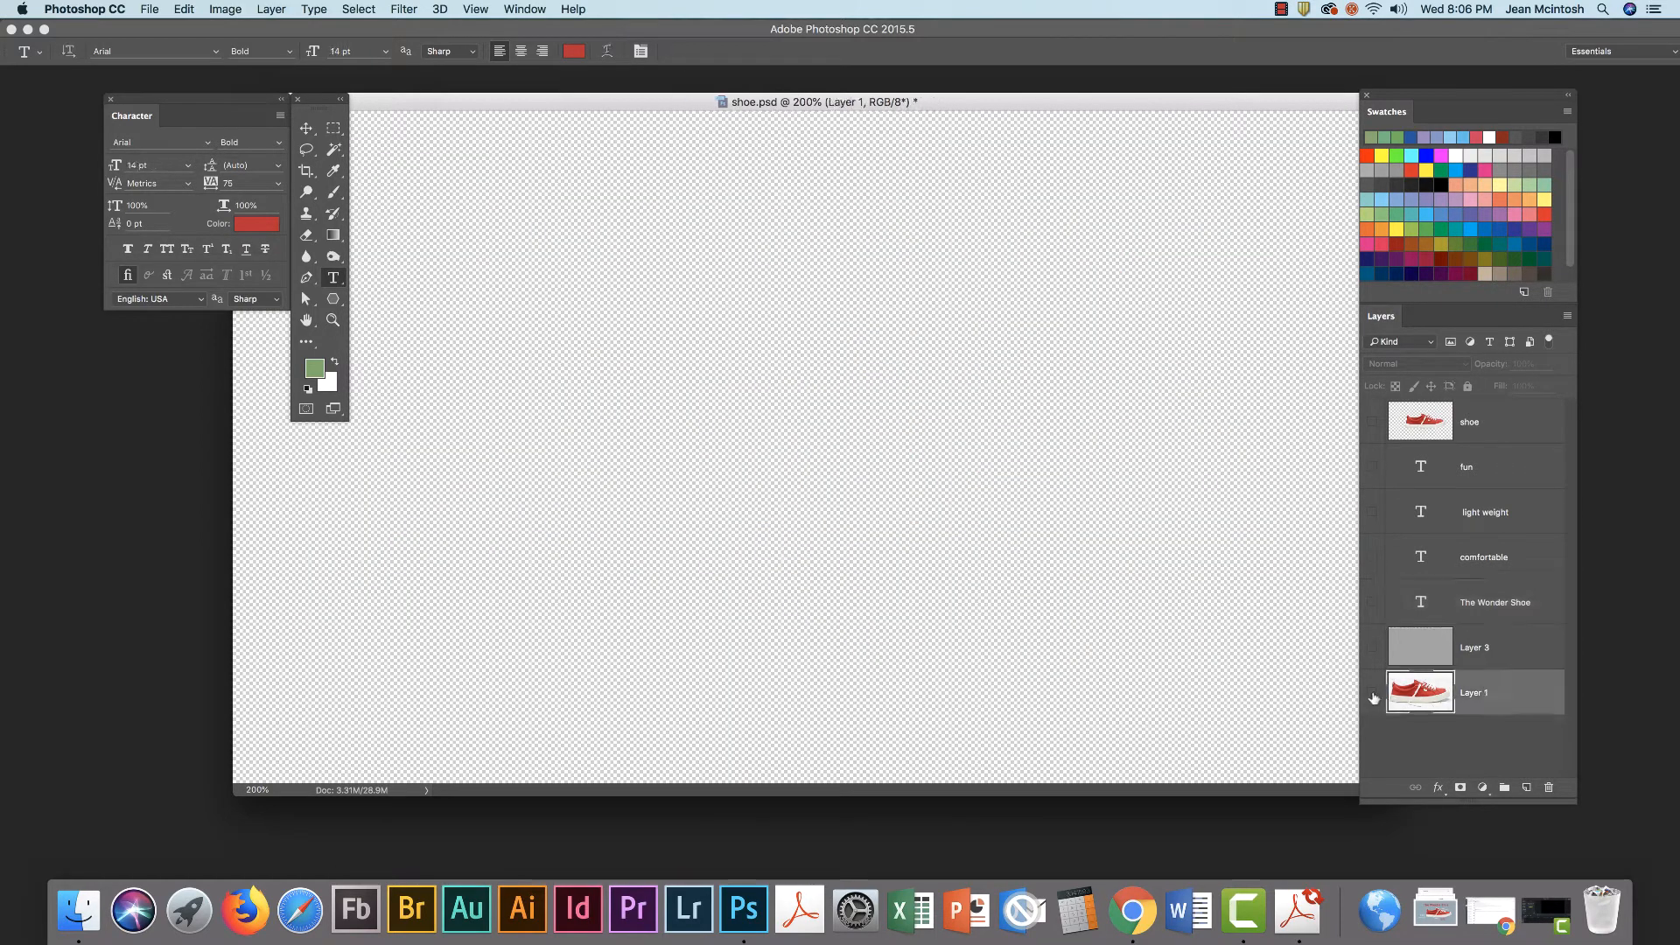
left_click(1372, 696)
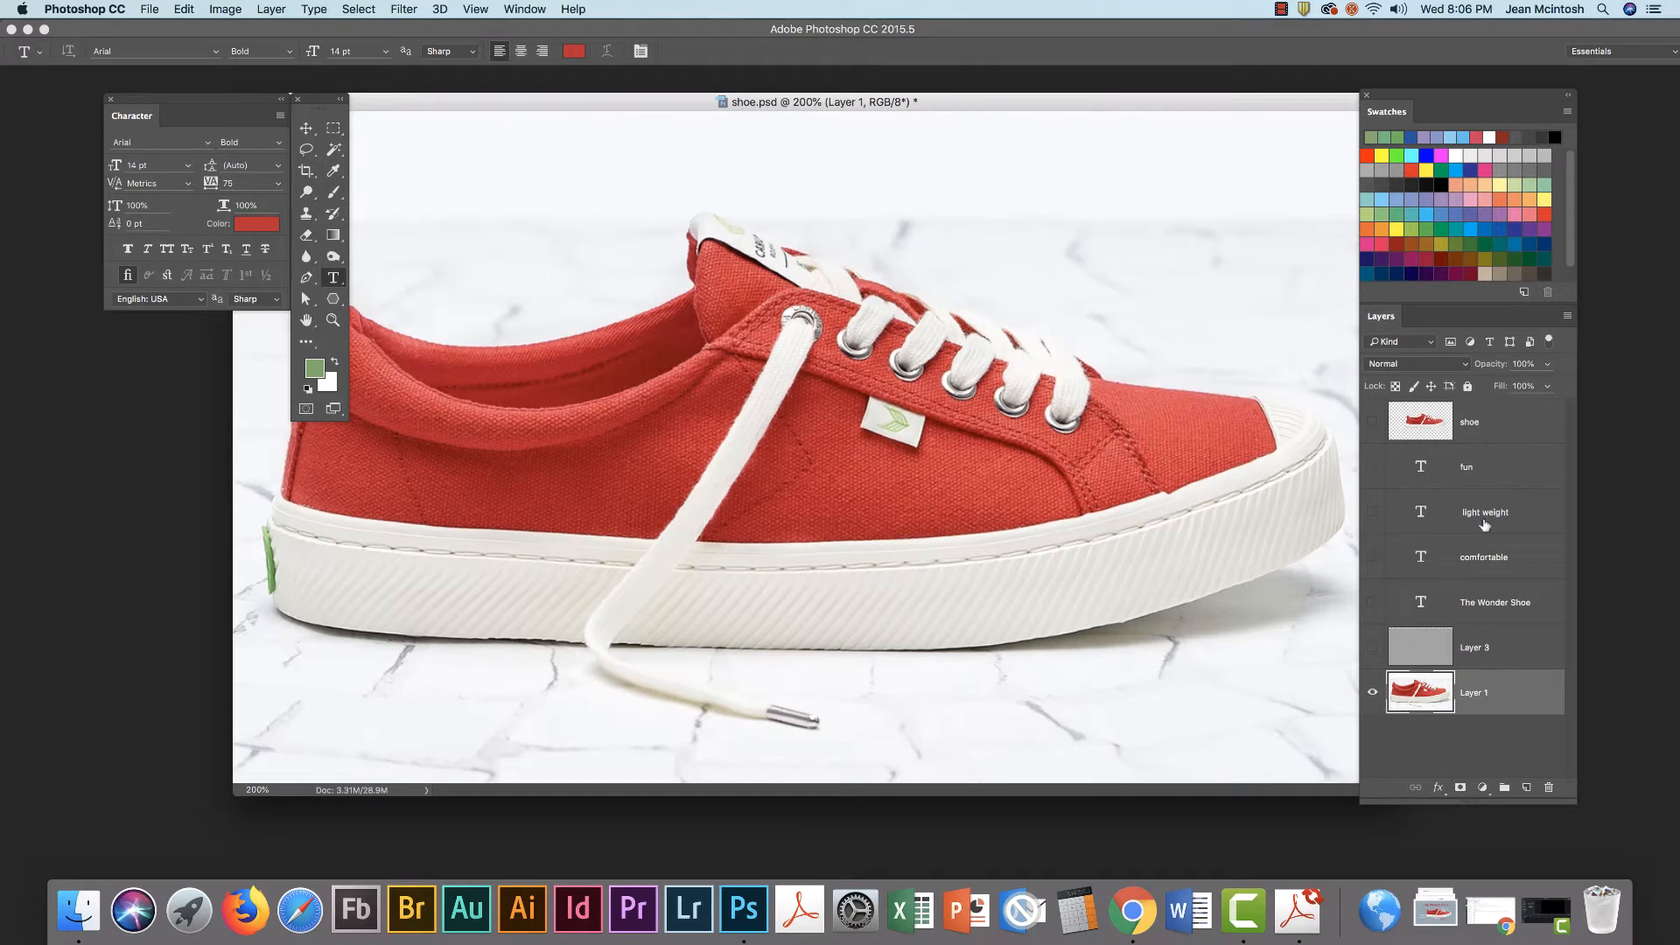
- Group the layers from shoe through Layer 3 into a new group named "shoe technique"
left_click(1510, 418)
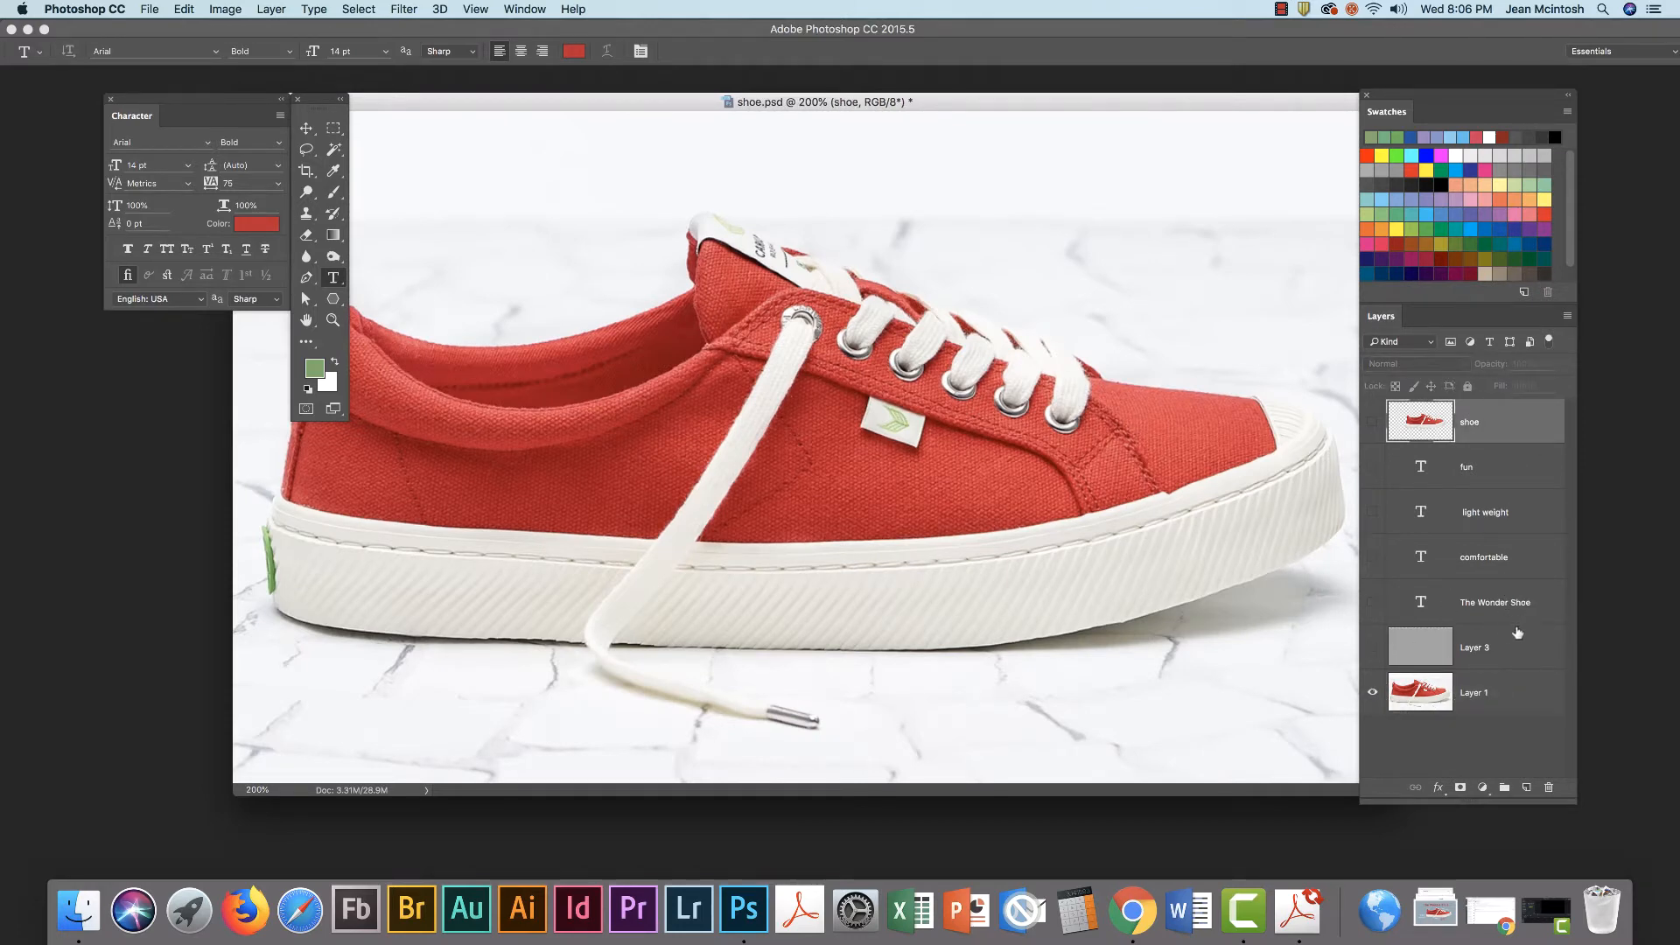
left_click(1519, 641)
left_click(1513, 428, "shift")
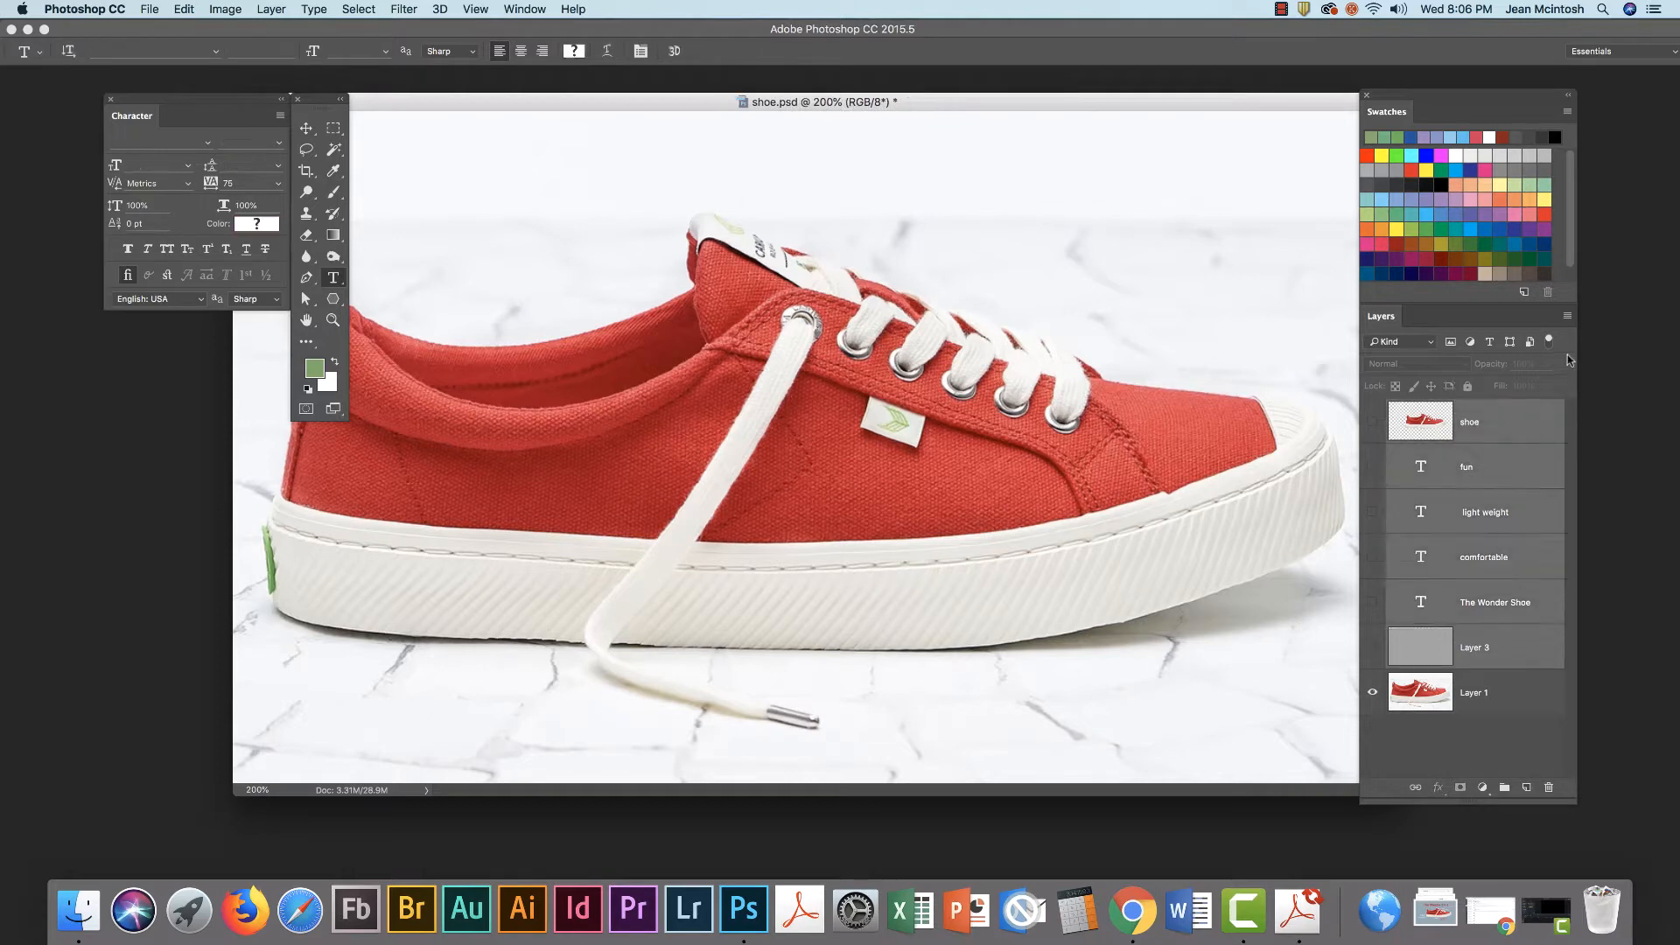
left_click(1568, 317)
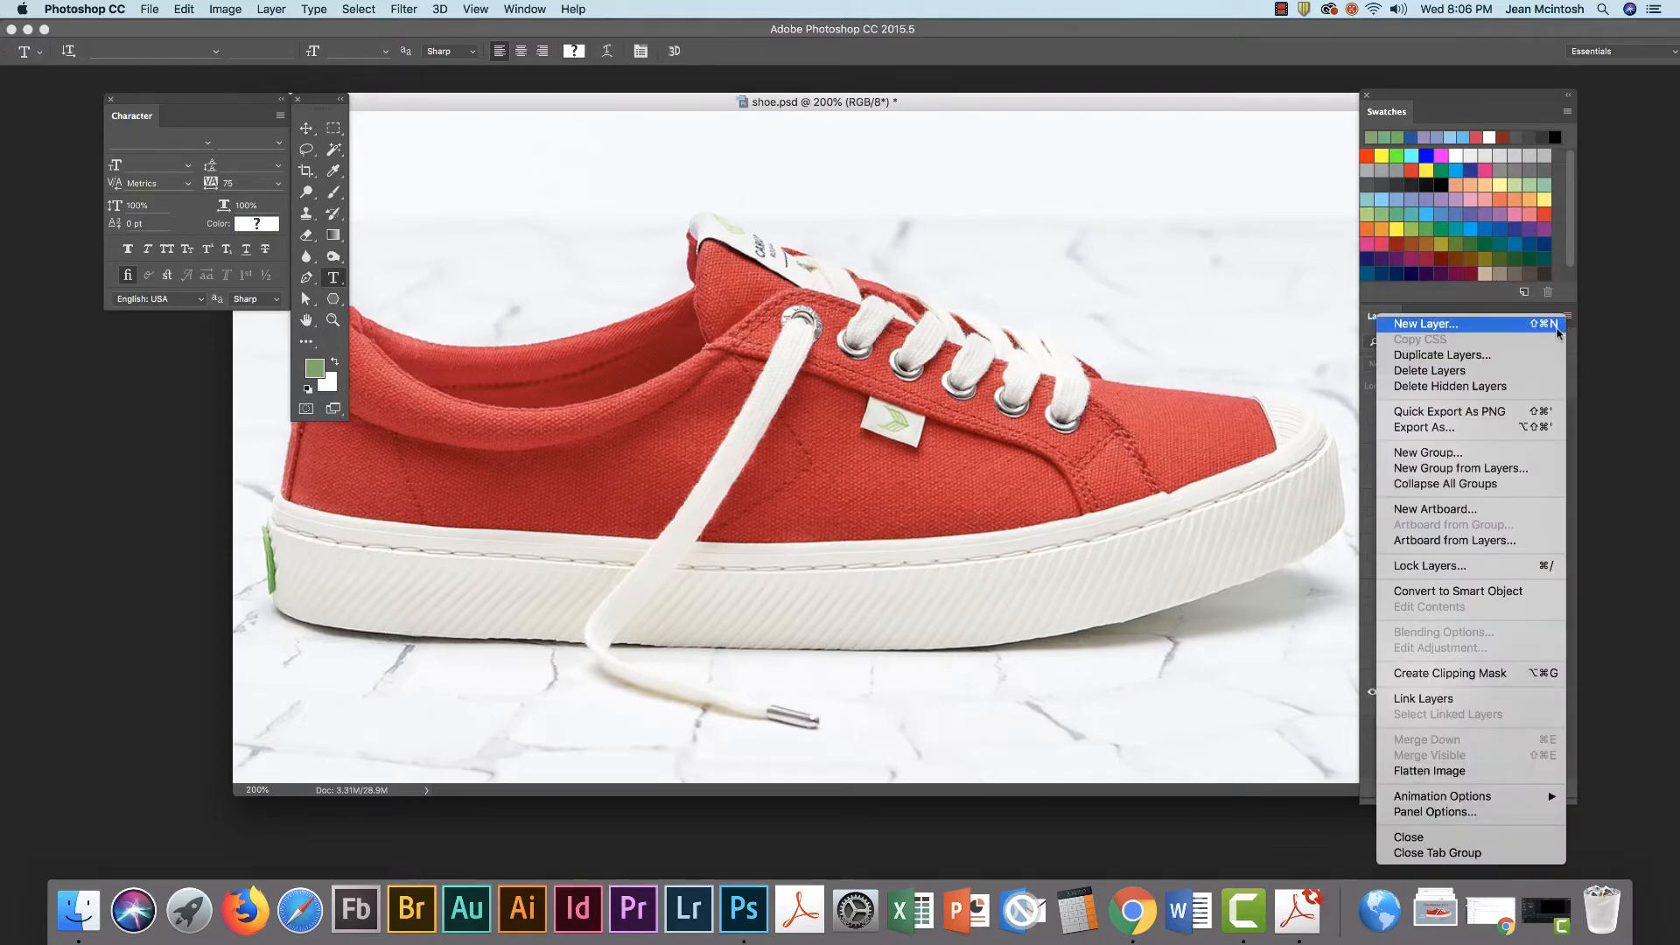
left_click(1499, 471)
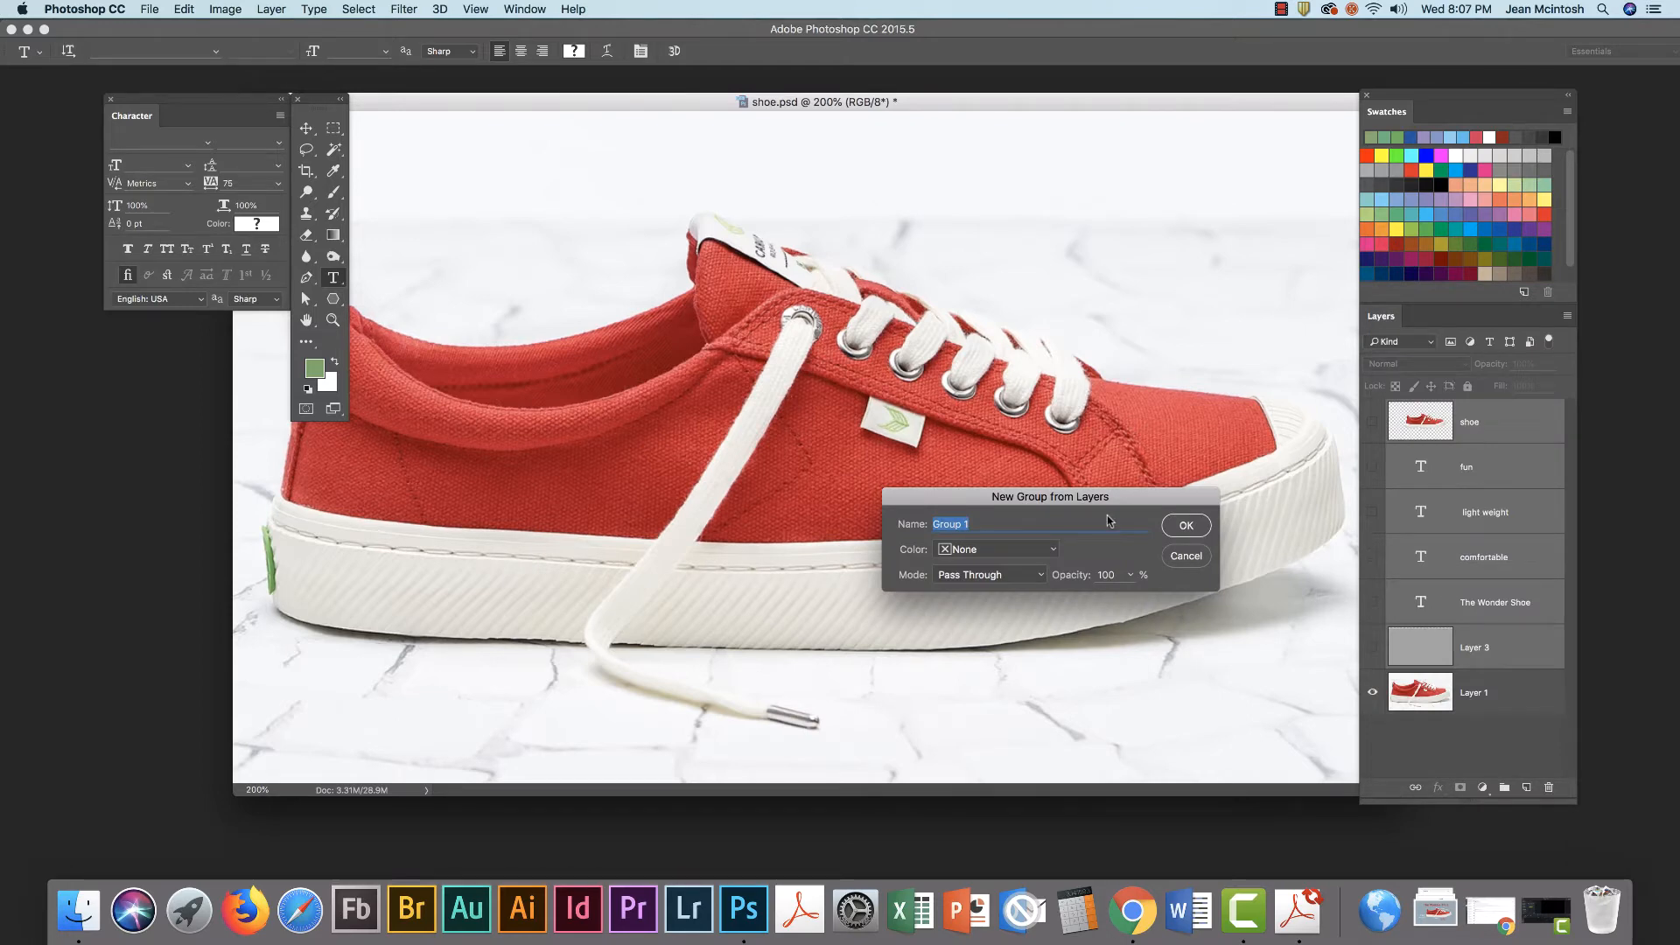
type("shoe techniqu")
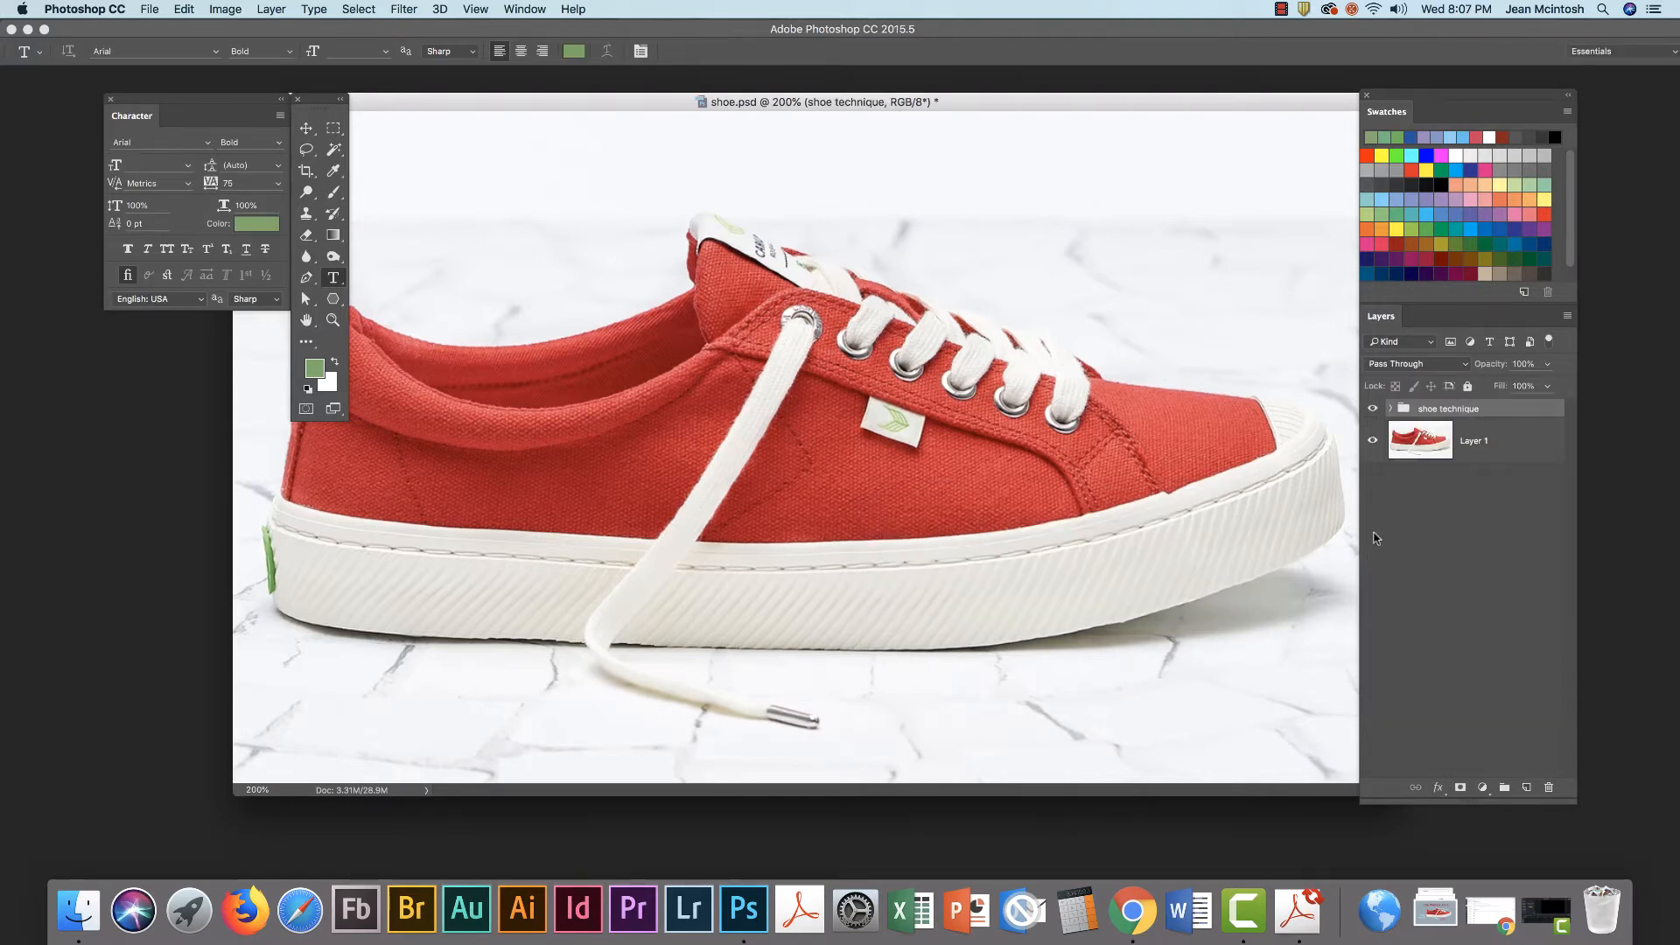
left_click(1186, 525)
- Make Layer 1 active and move the Tools and Character panels off the shoe photo
left_click(1487, 441)
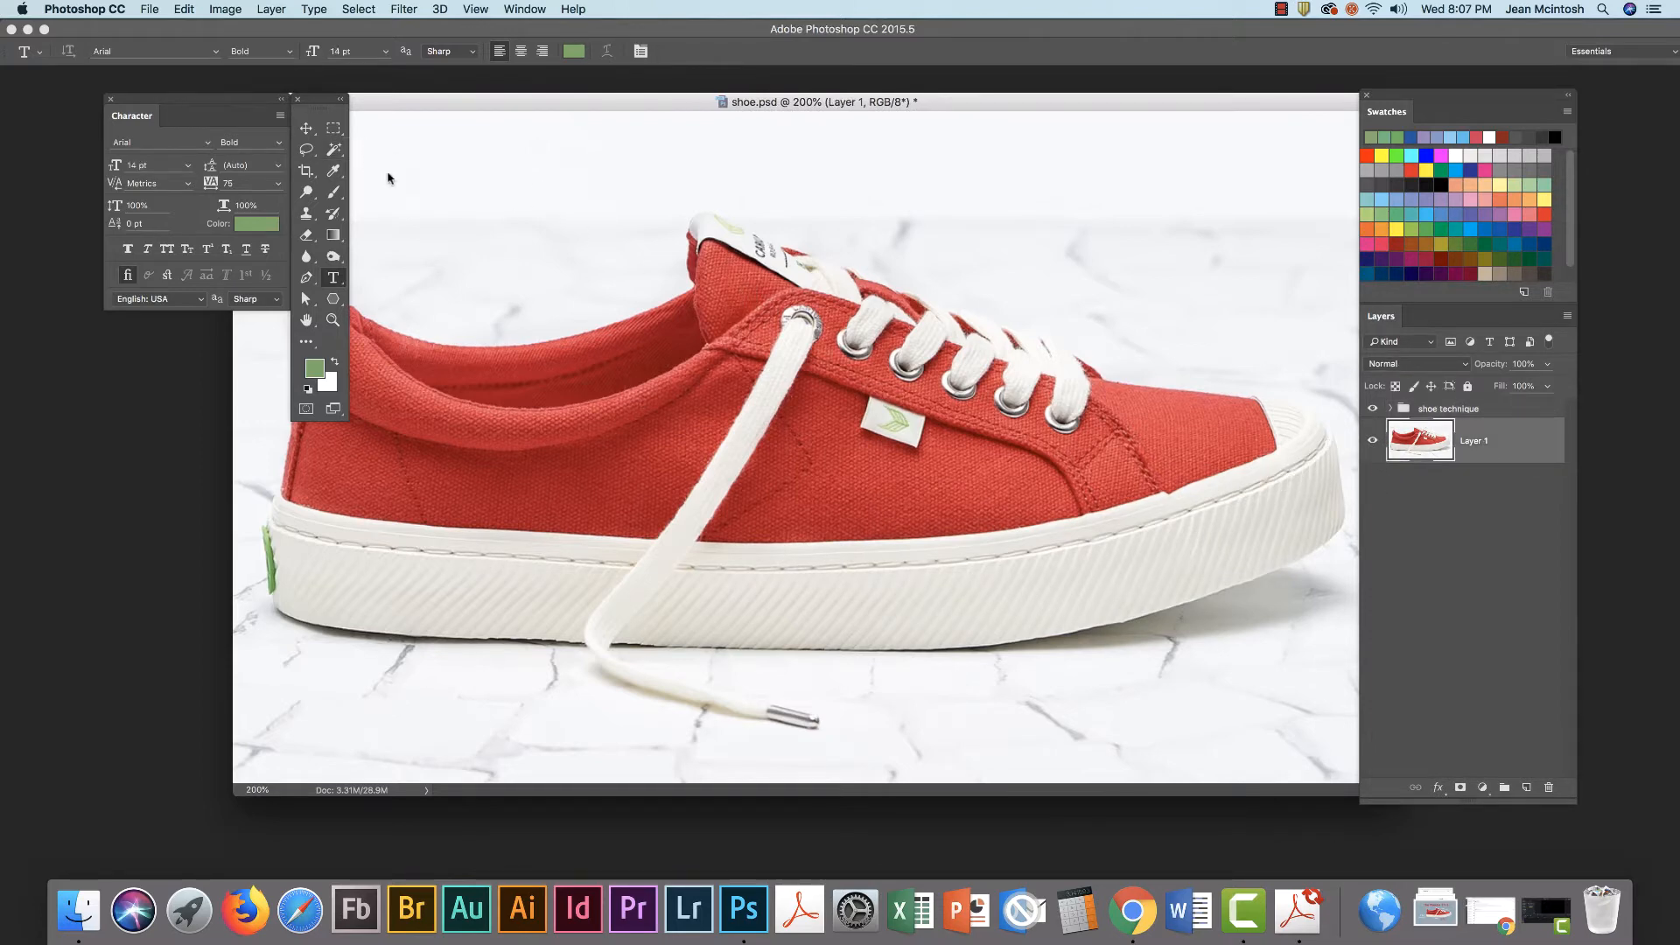
mouse_move(328, 105)
left_mouse_down()
mouse_move(297, 106)
mouse_move(355, 119)
left_mouse_up()
left_click_drag(251, 96, 173, 100)
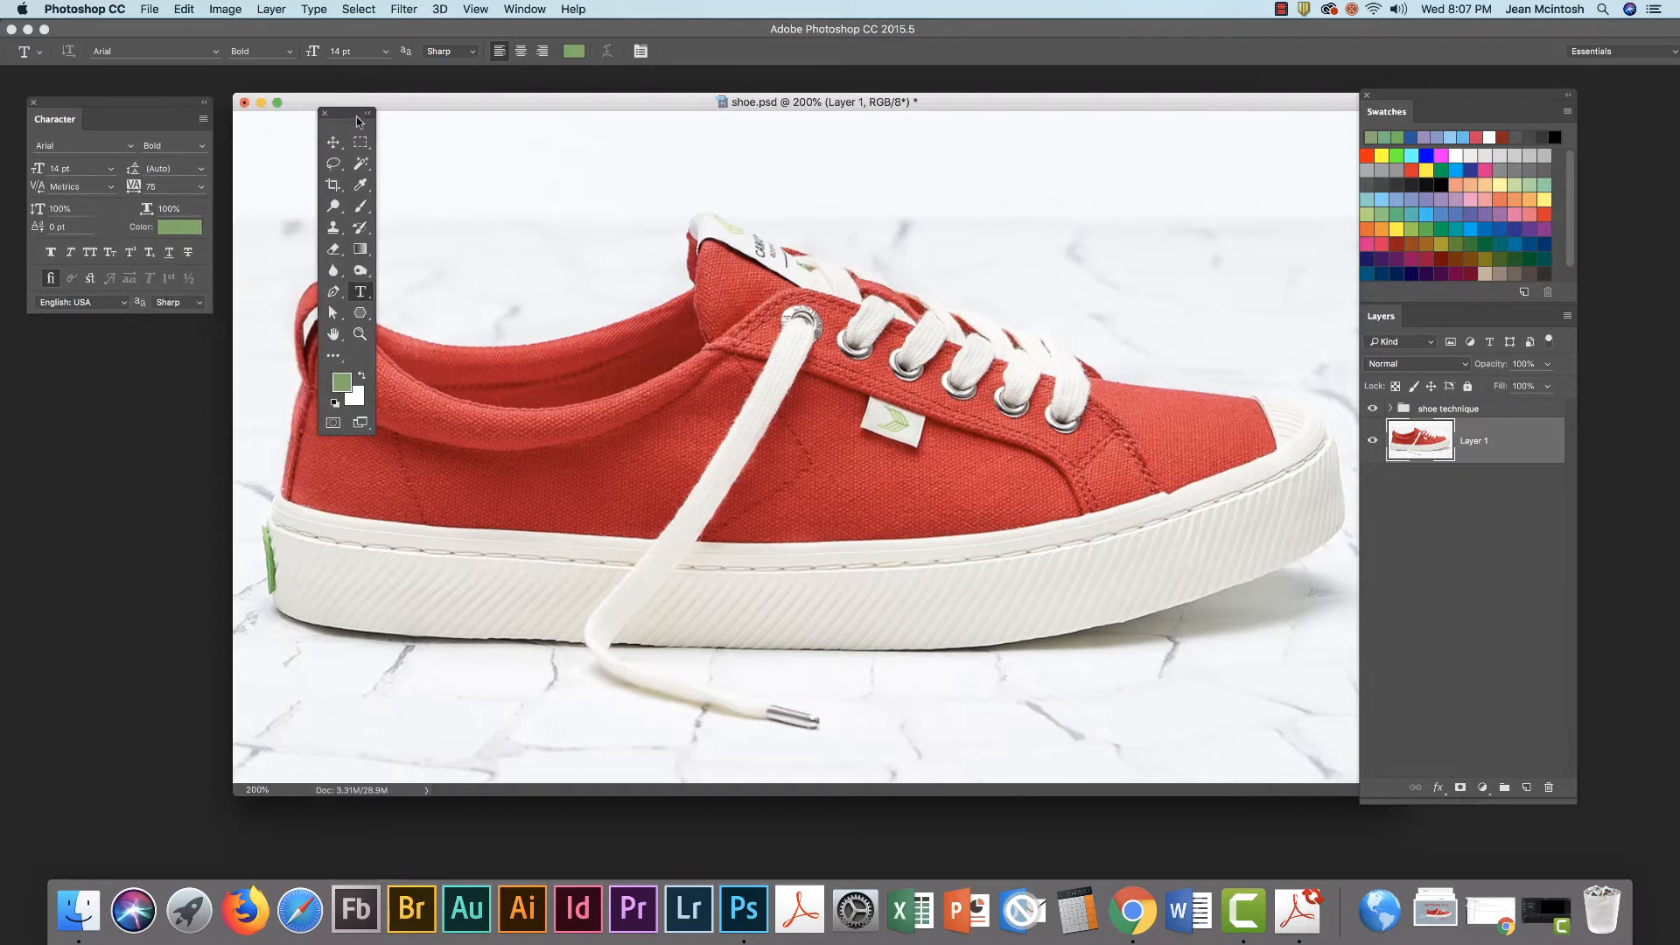
left_click_drag(353, 116, 199, 353)
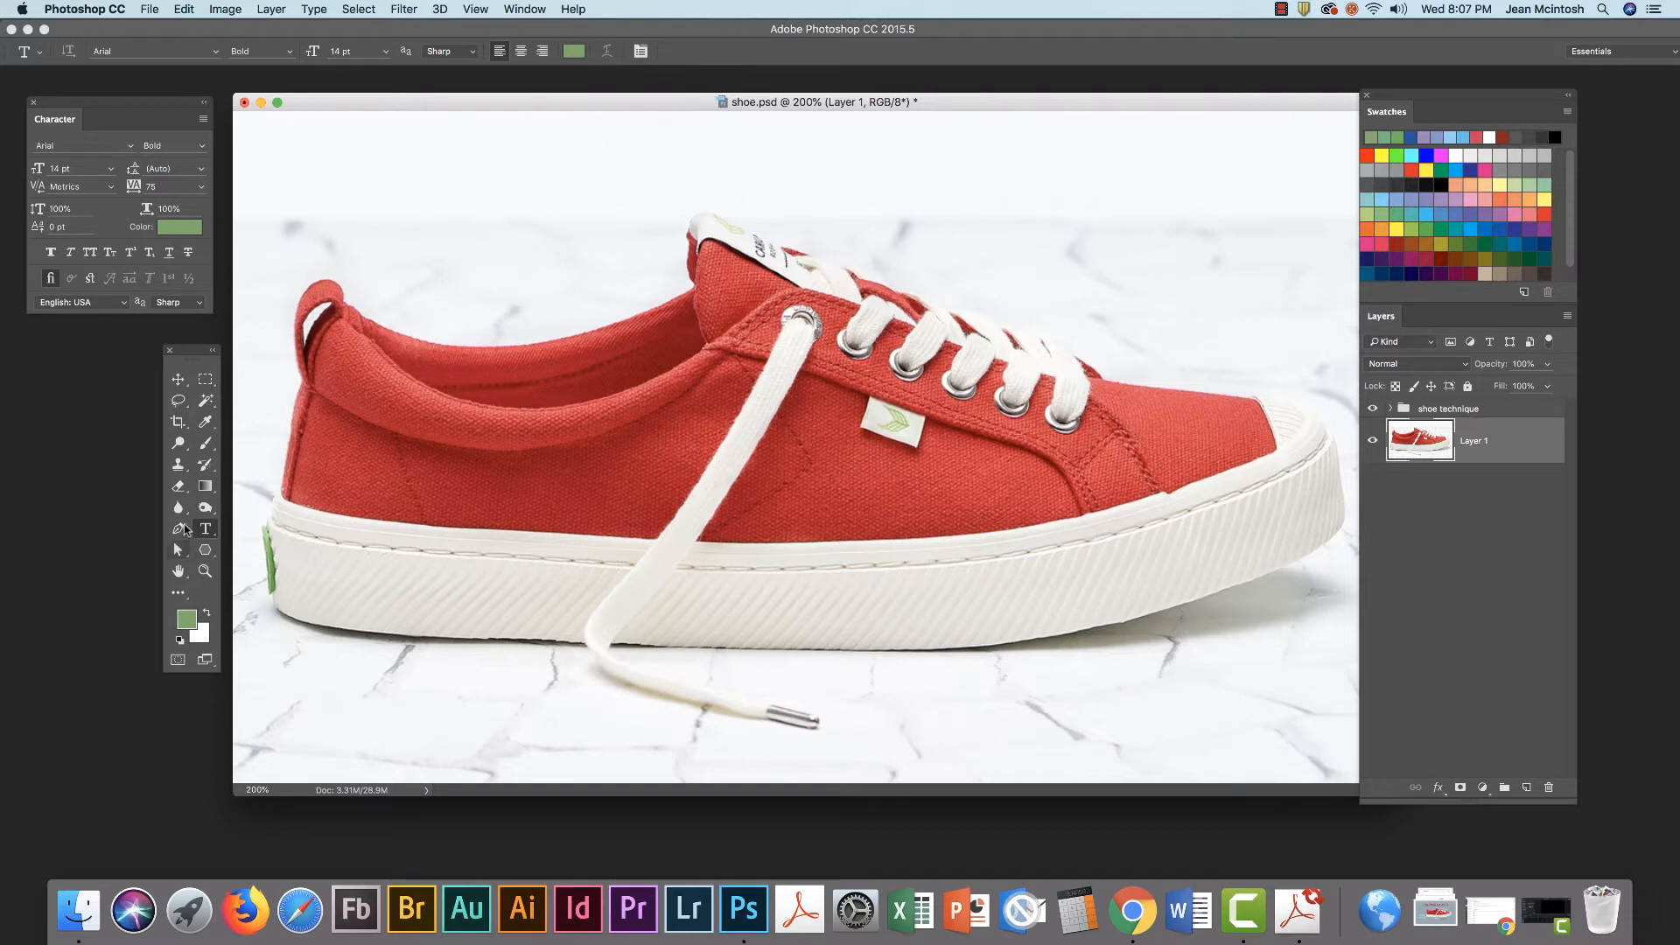
- Look over the Pen and Lasso tools, and activate the Quick Selection tool in place of the Magic Wand
left_click(178, 530)
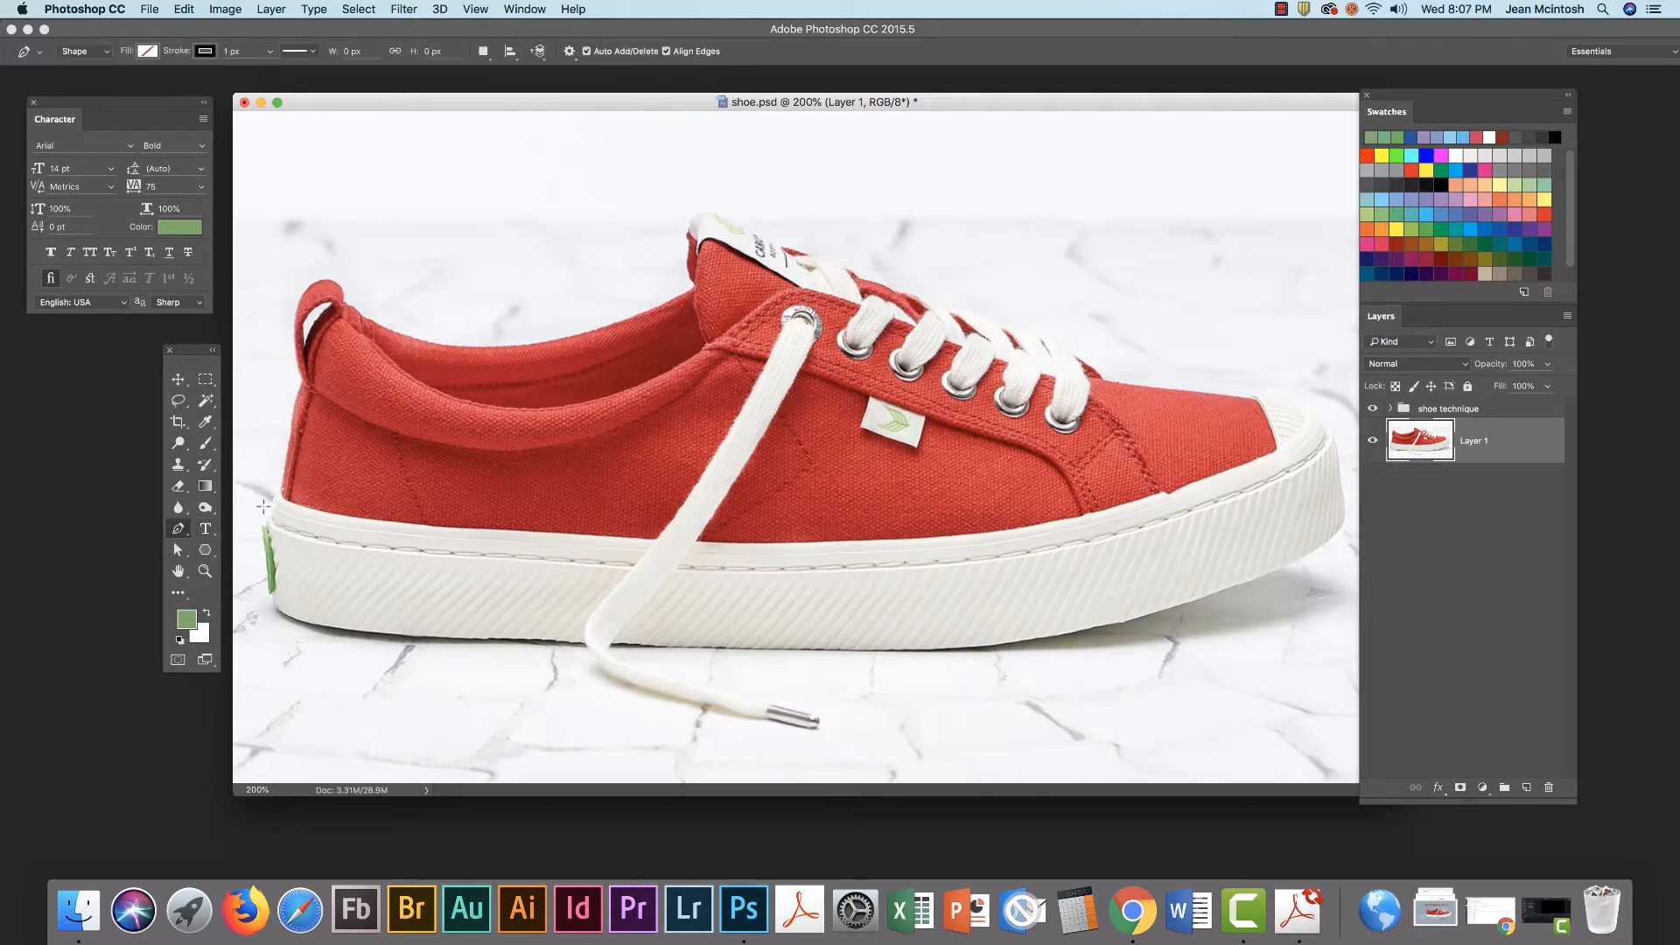
left_click(205, 404)
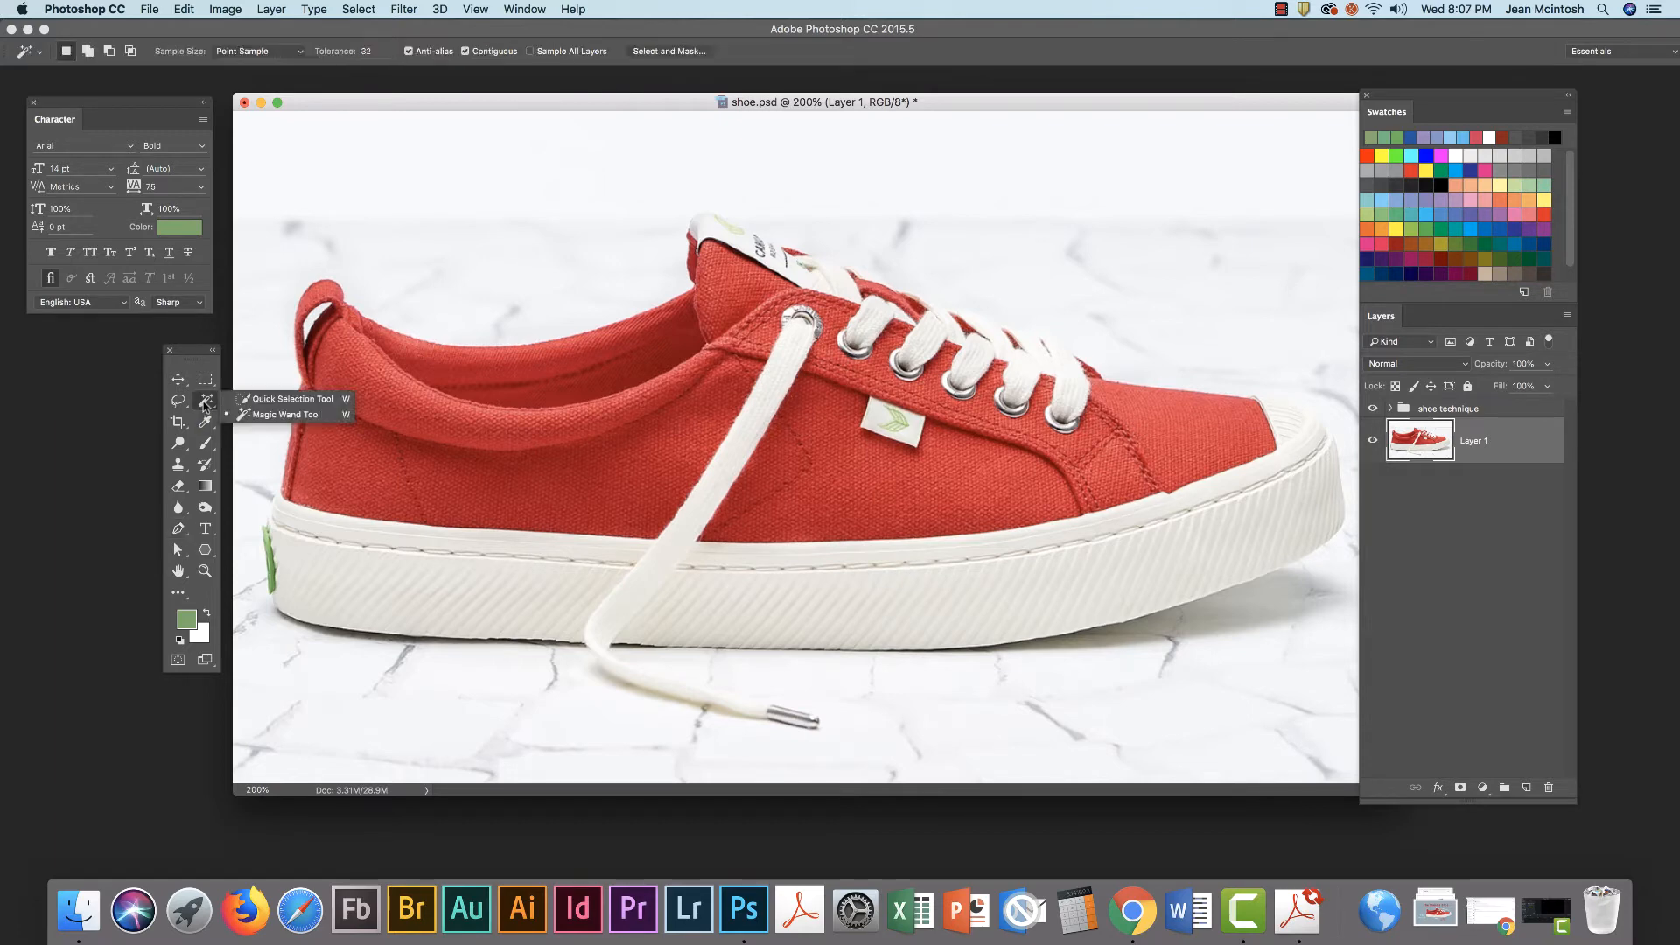
left_click(257, 404)
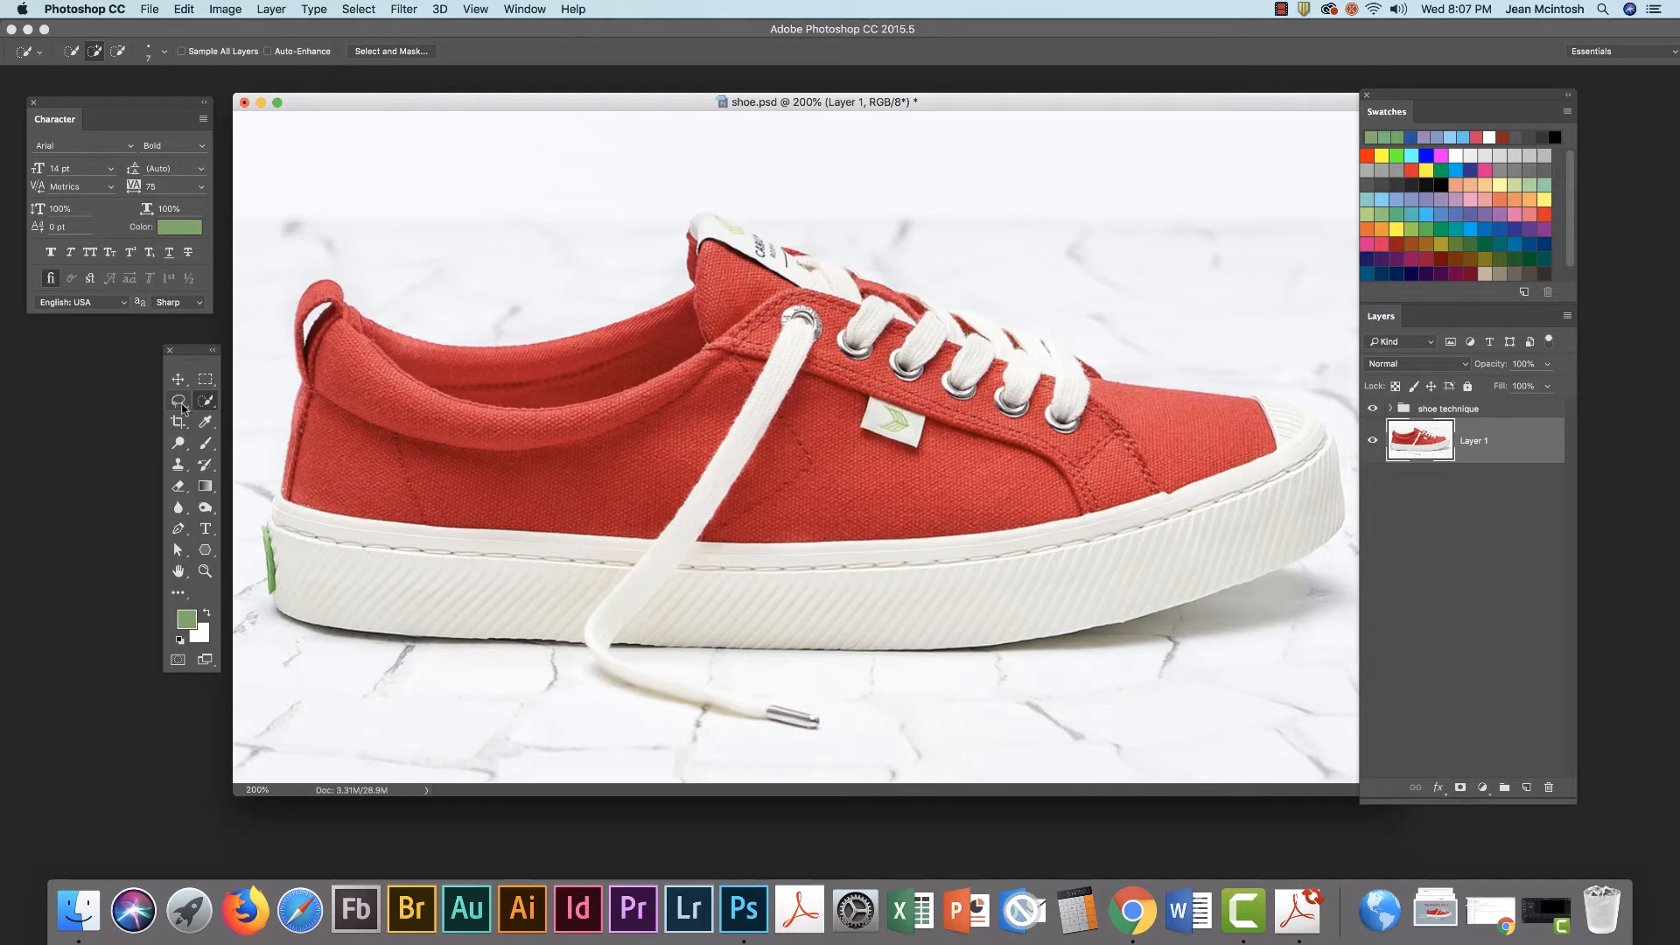
left_click(179, 403)
right_click(180, 403)
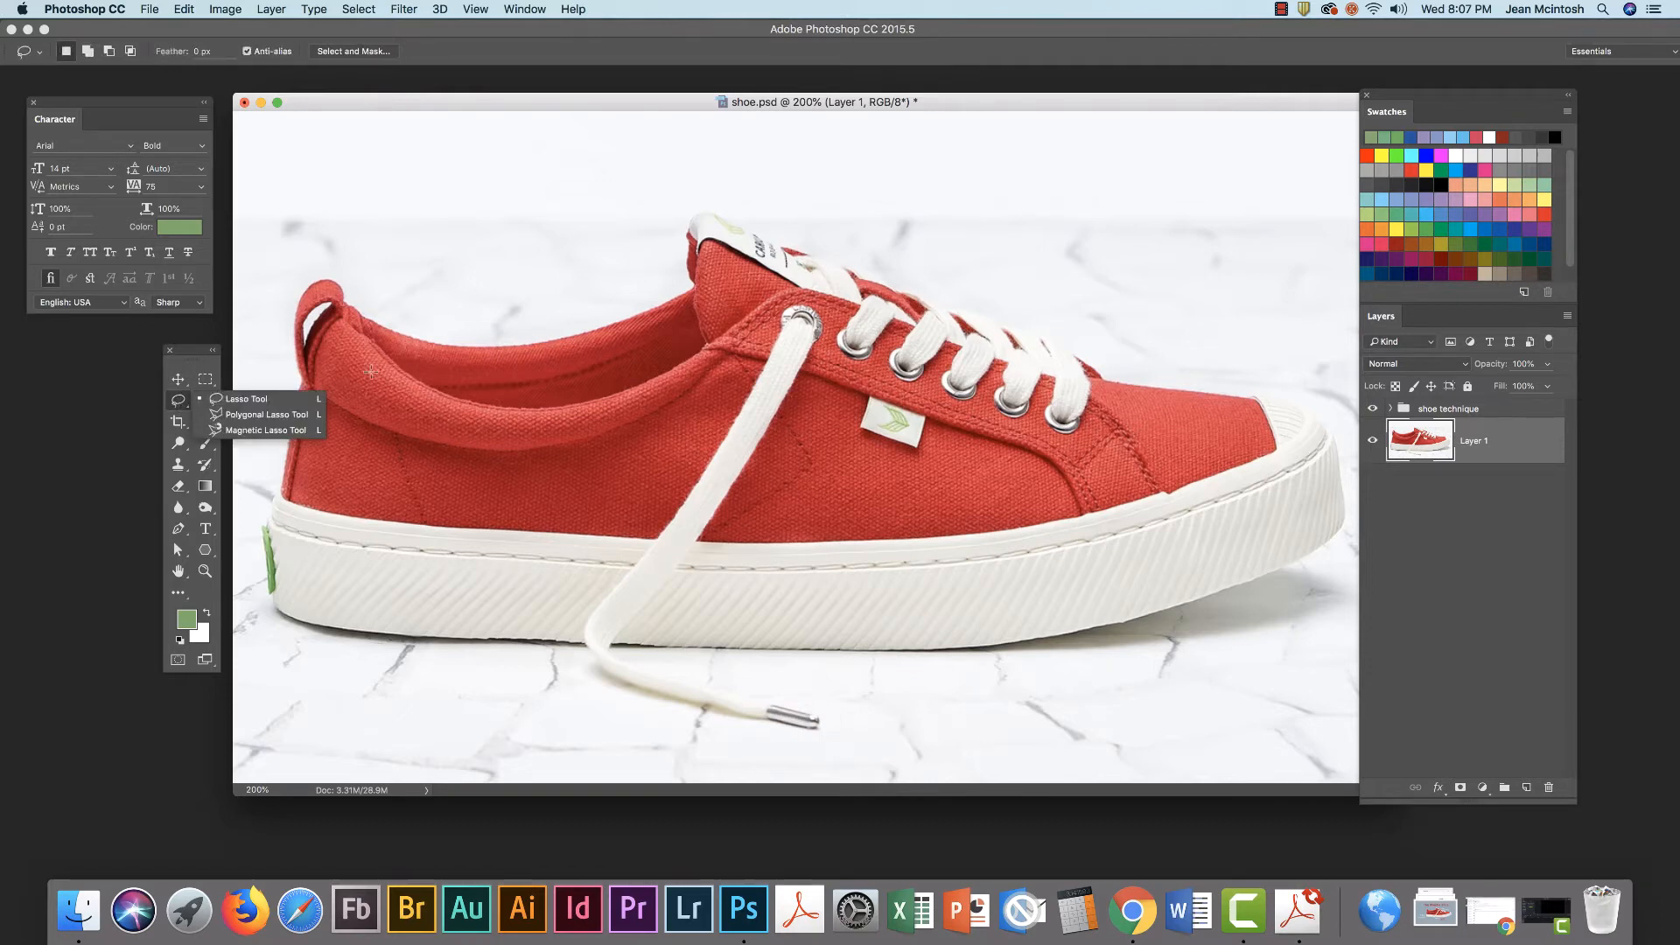
left_click(204, 401)
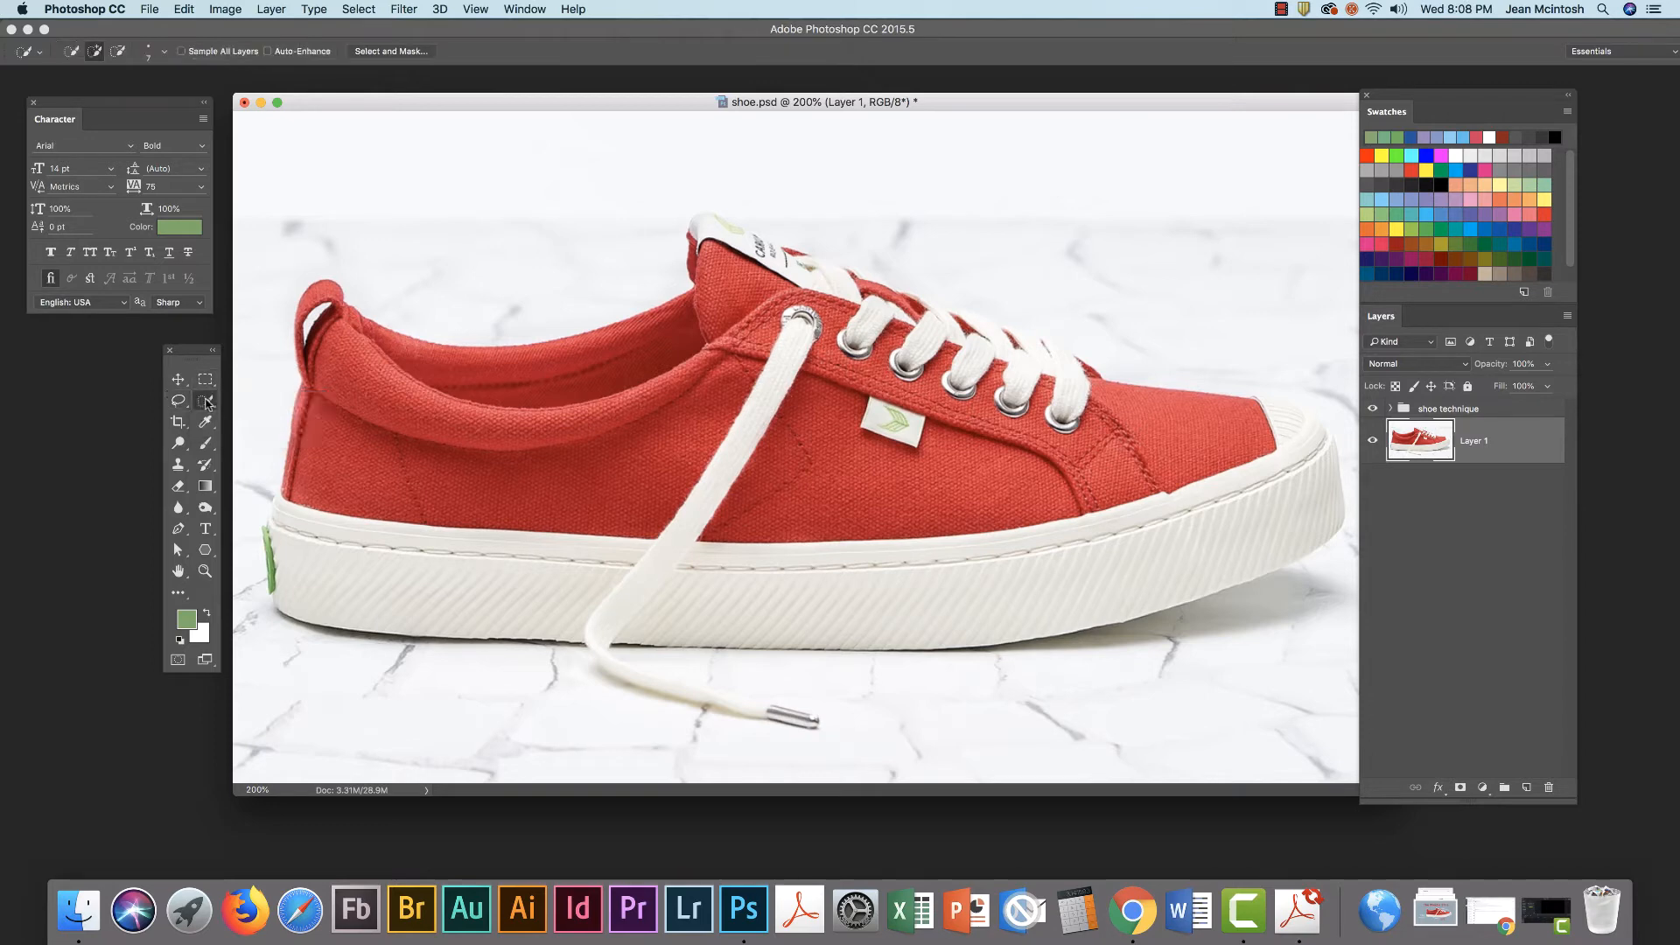
left_click(205, 400)
- Set the Quick Selection brush size to 45 and select the red shoe from heel to toe
key("bracketright")
key("bracketright")
key("bracketright")
key("bracketright")
key("bracketright")
key("bracketright")
key("bracketleft")
key("bracketleft")
key("bracketleft")
key("bracketleft")
key("bracketright")
key("bracketright")
key("bracketright")
mouse_move(770, 389)
left_mouse_down()
mouse_move(529, 536)
mouse_move(431, 563)
mouse_move(980, 597)
mouse_move(1218, 516)
mouse_move(1284, 429)
left_mouse_up()
- Subtract the background spill above the shoe's toe from the selection
key("alt")
key("alt")
key("alt")
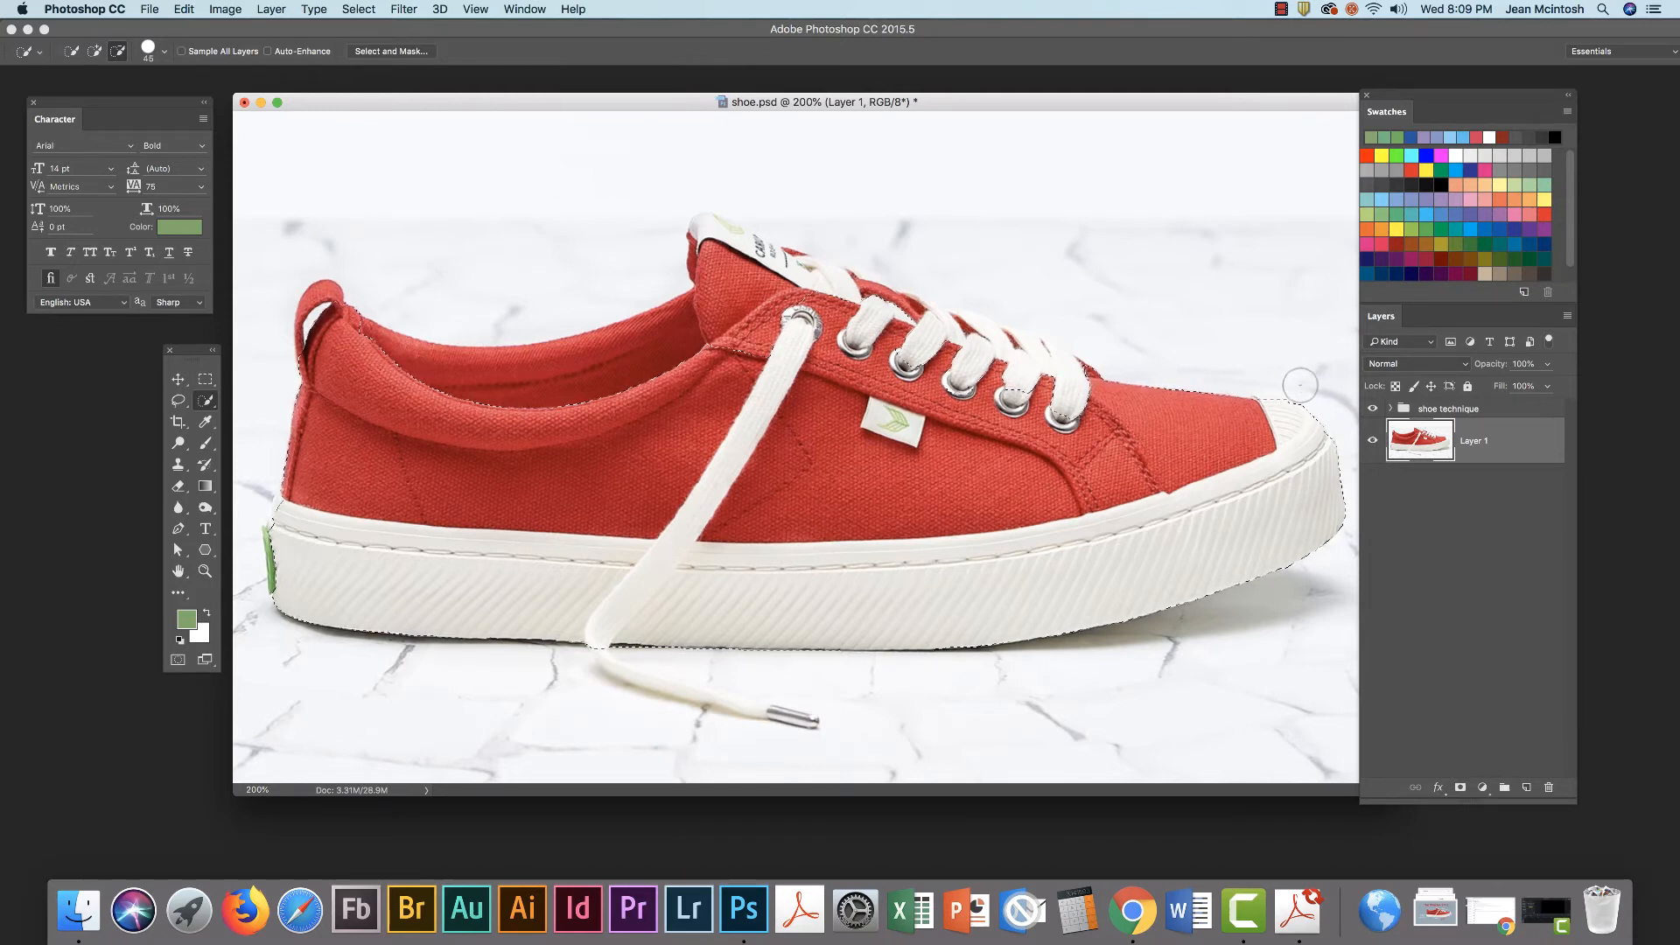
scroll(1295, 377, "down", 2)
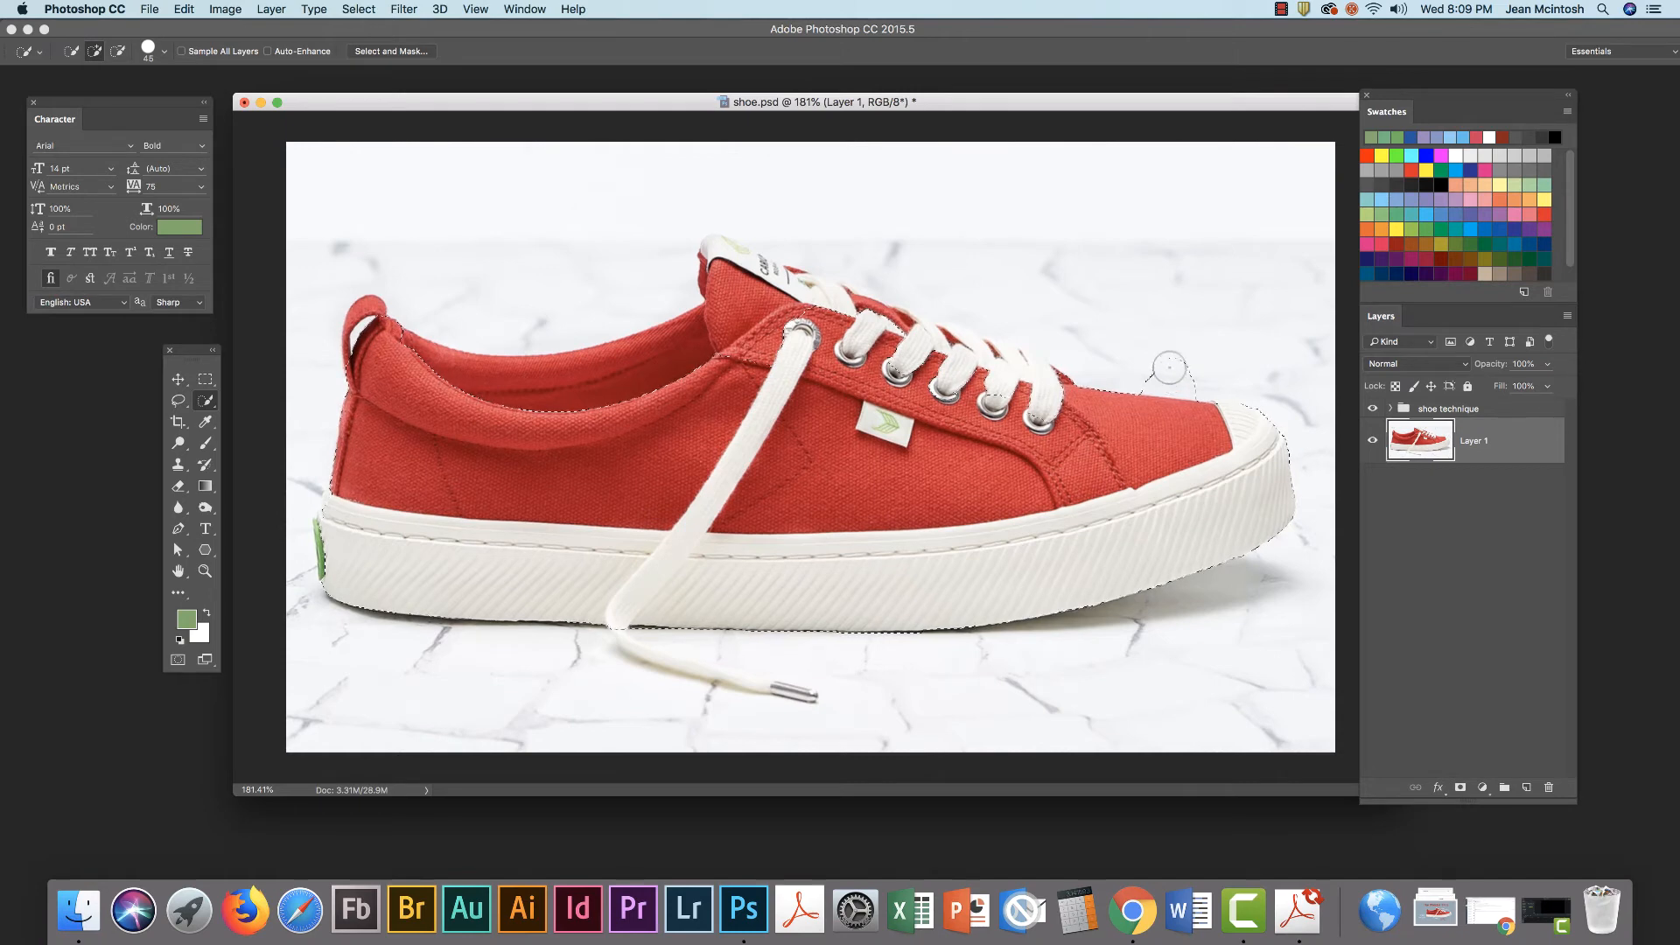
key("alt")
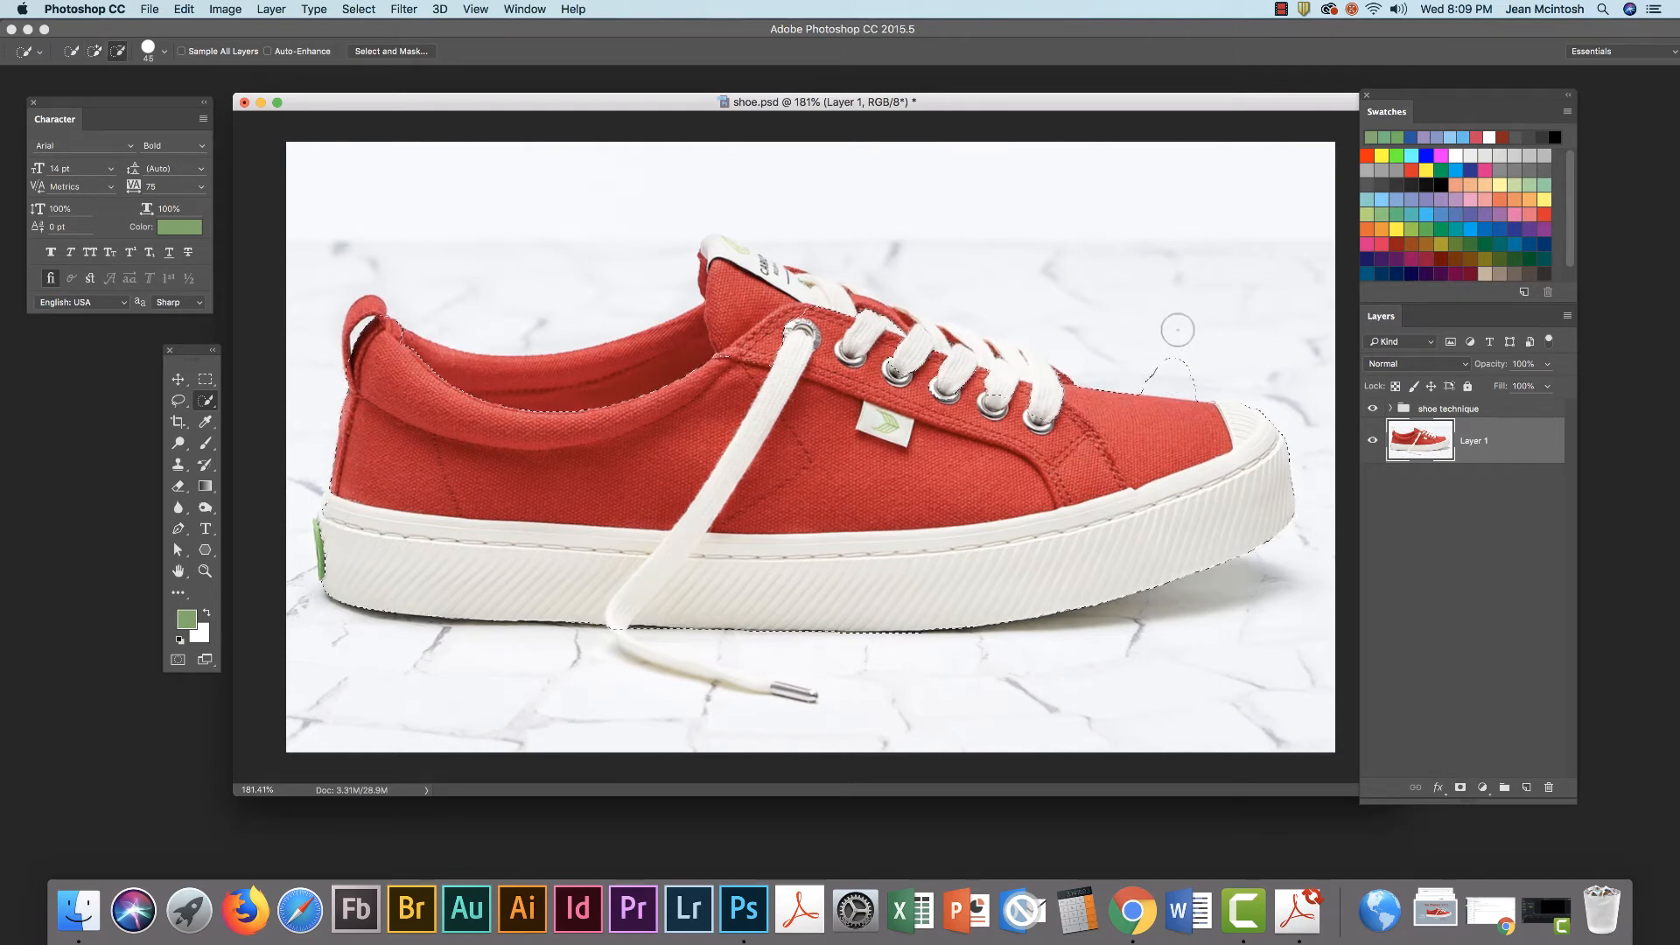
left_click_drag(1178, 329, 1180, 359)
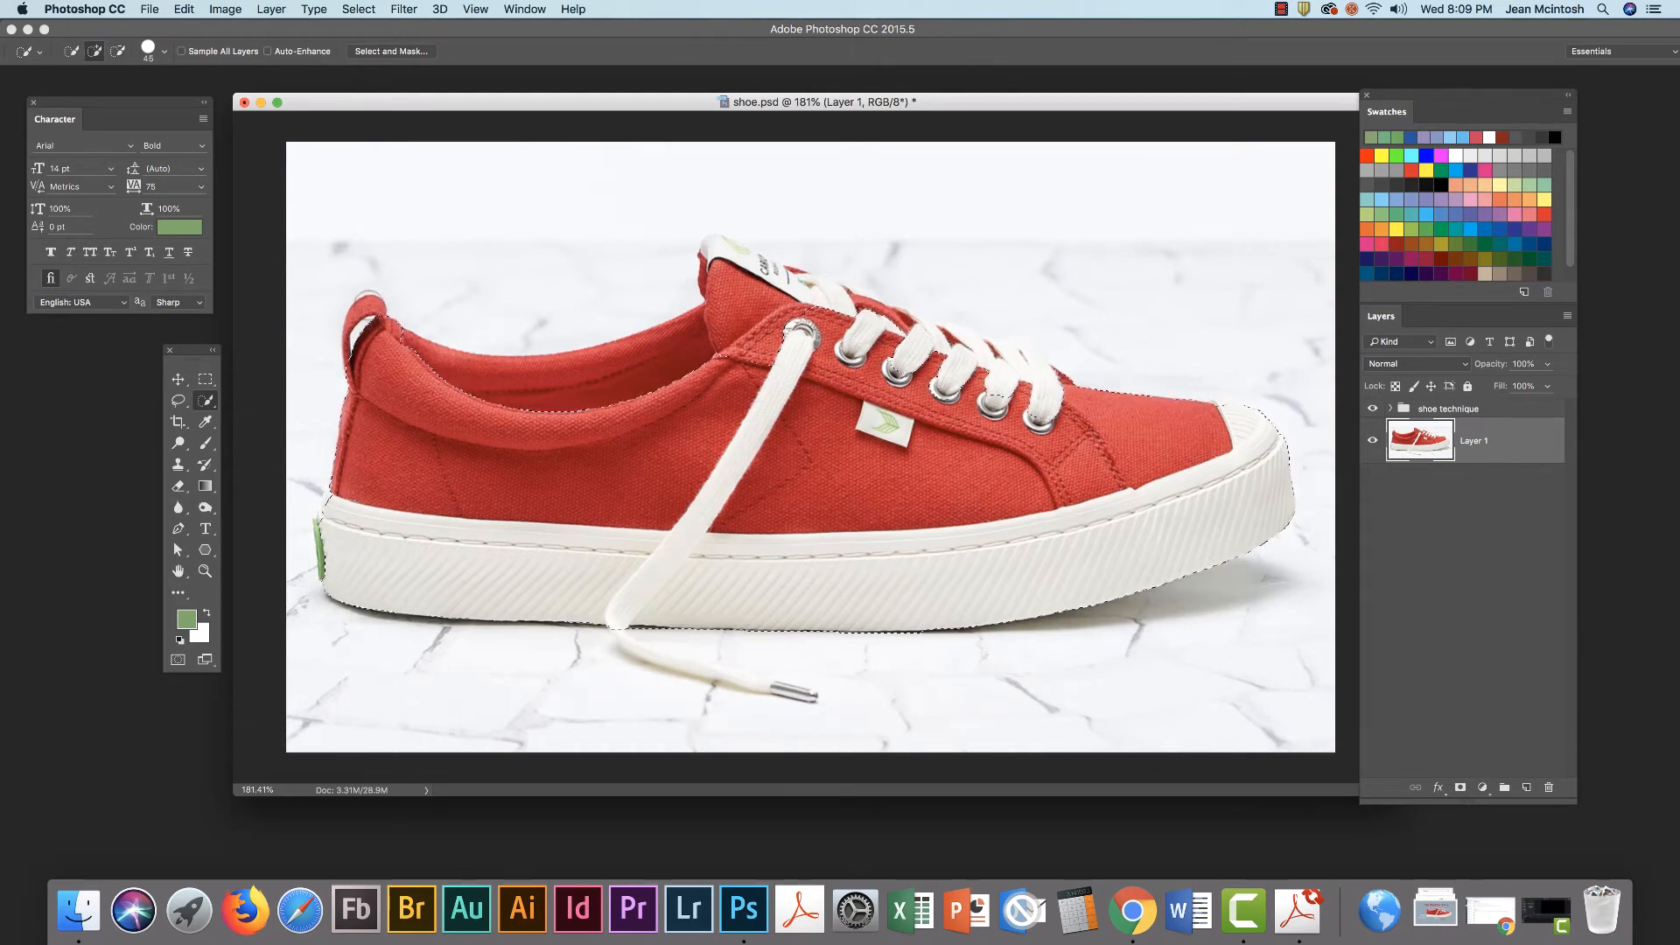
- Reduce the brush size to 20 and subtract the background spill behind the shoe's heel from the selection
key("bracketleft")
key("bracketleft")
key("bracketleft")
key("bracketleft")
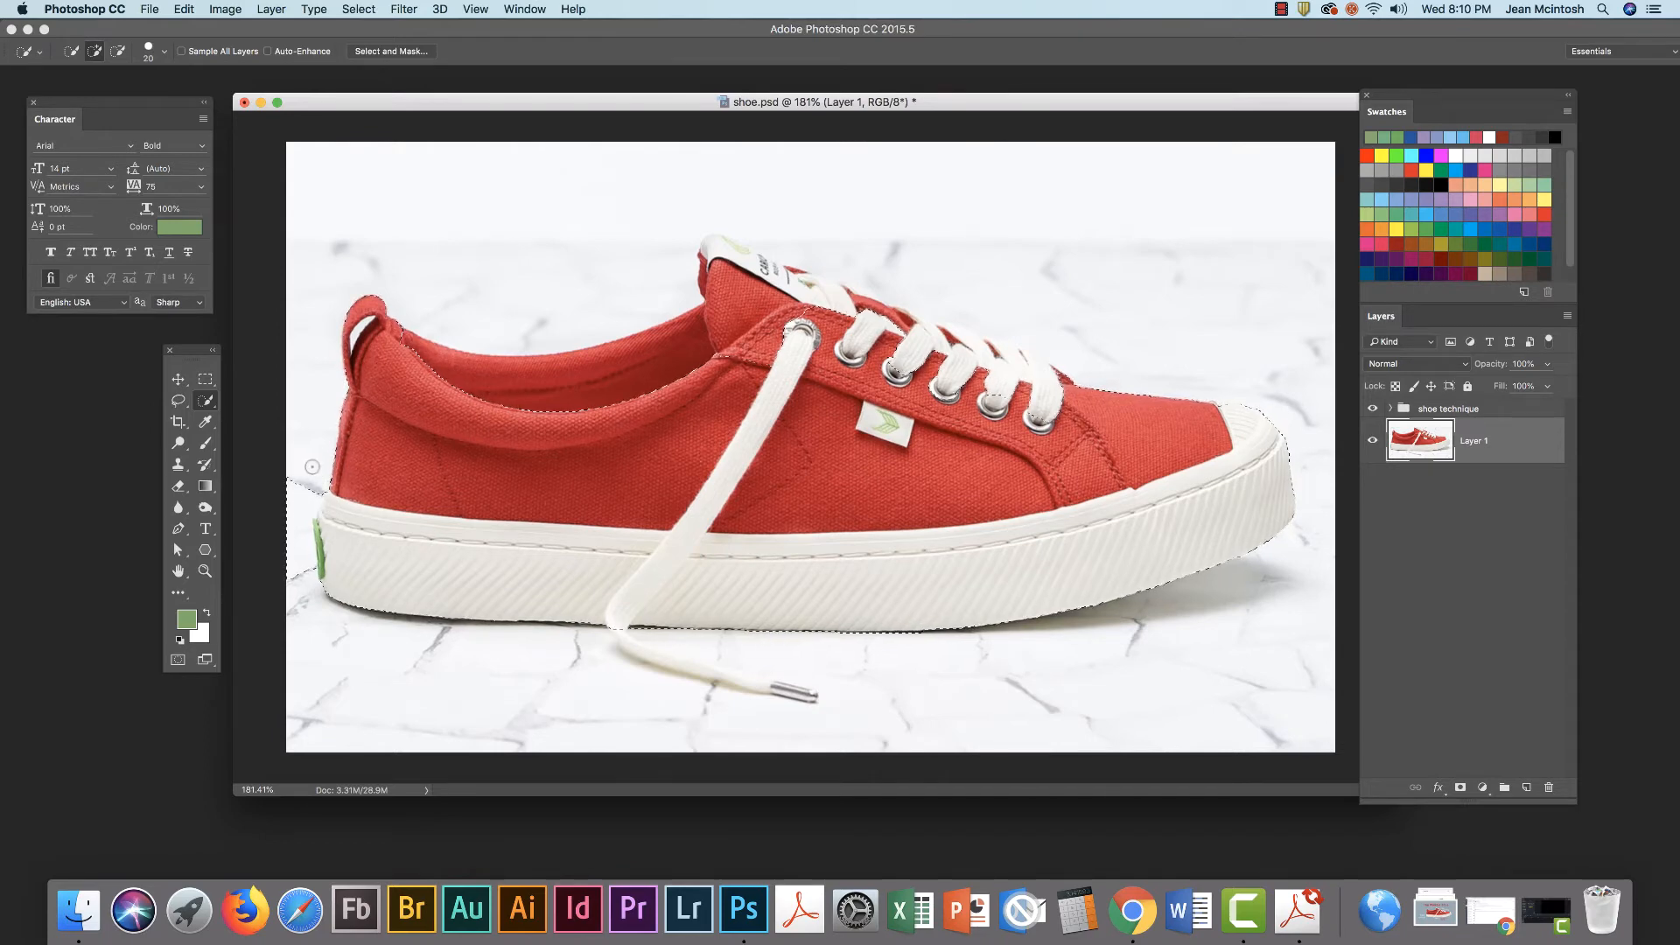
key("alt")
- Add the dangling lace and its metal tip to the selection with a size 10 brush, subtracting the background spill around it
key("super+equal")
key("super+equal")
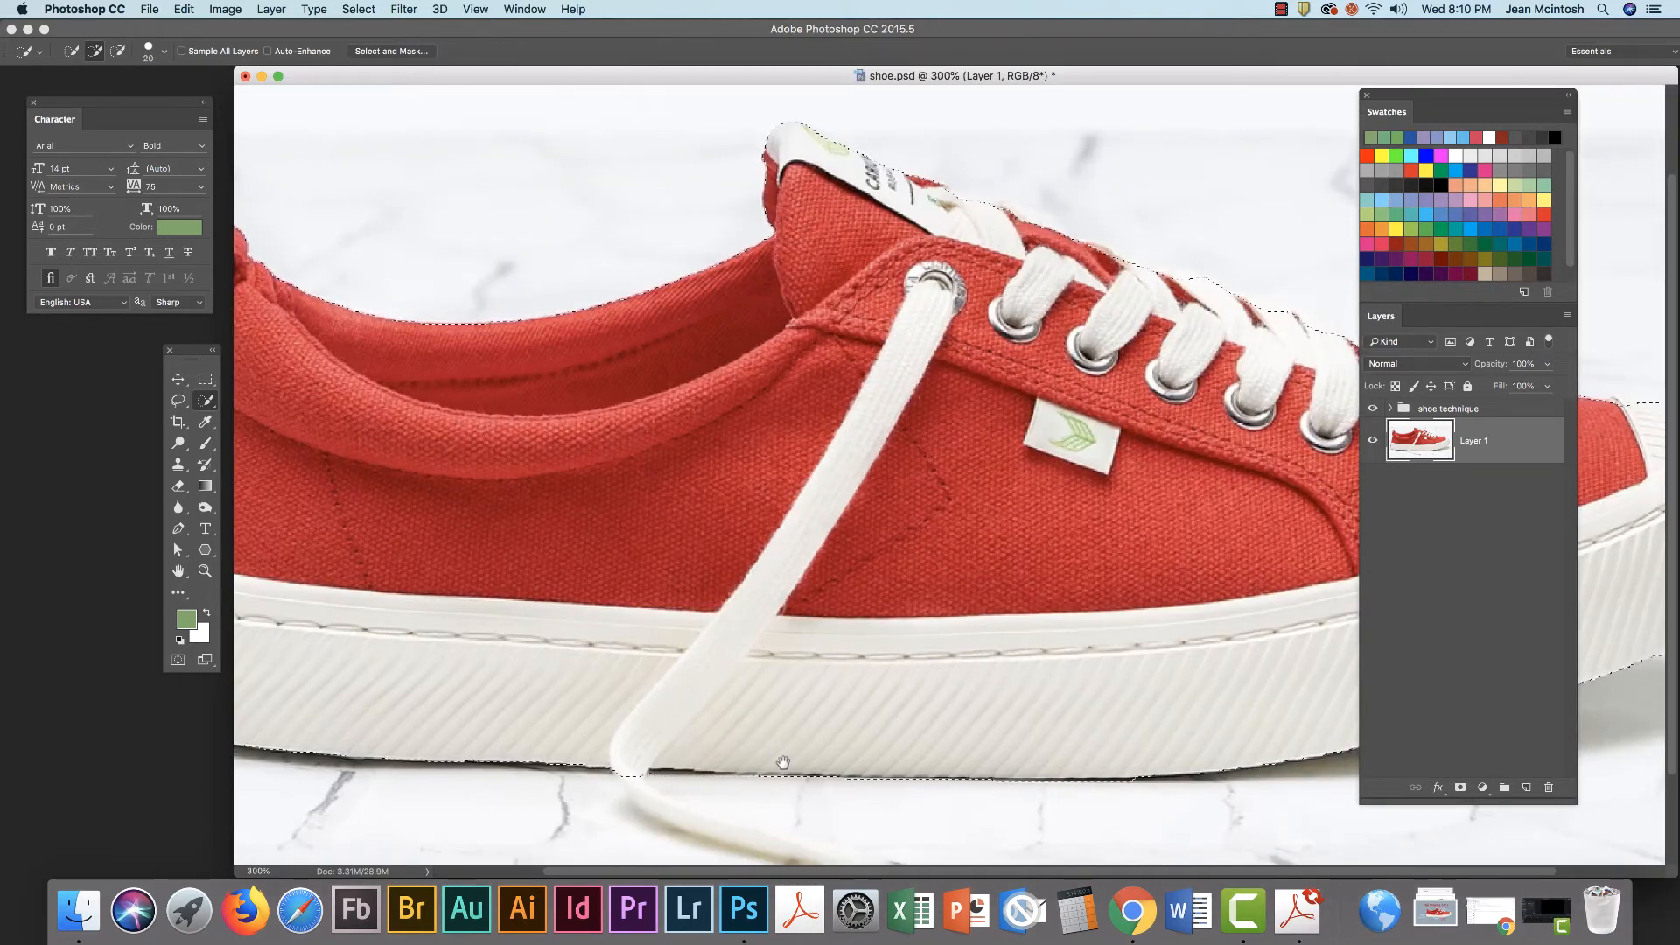
left_click_drag(774, 749, 810, 668)
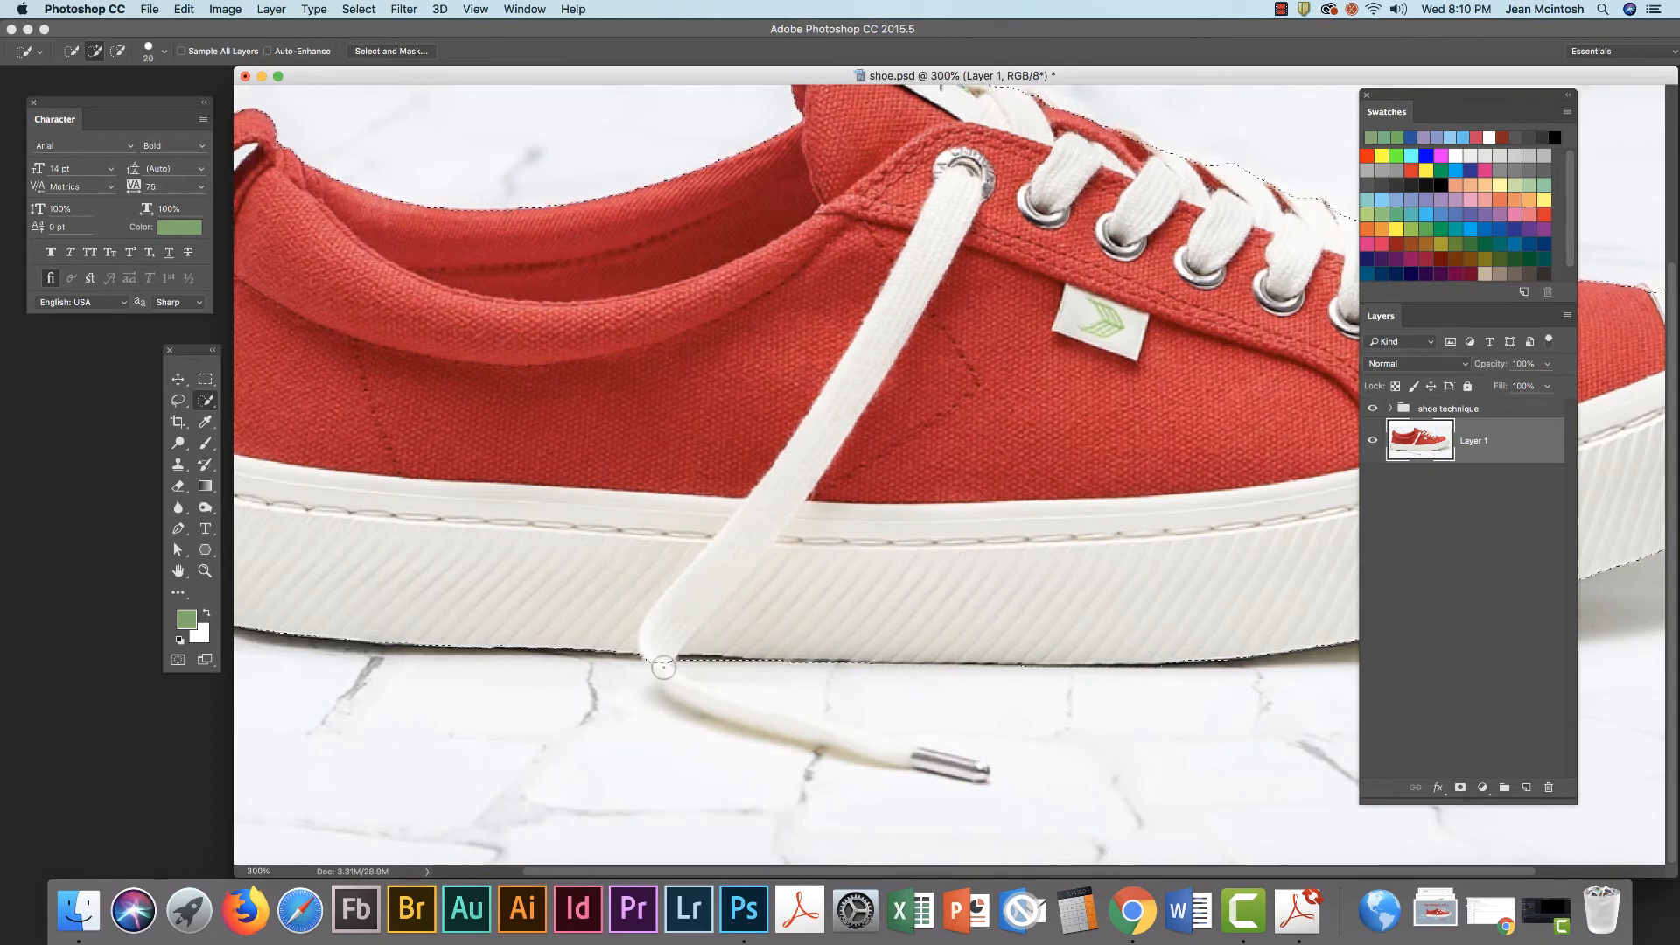
key("bracketleft")
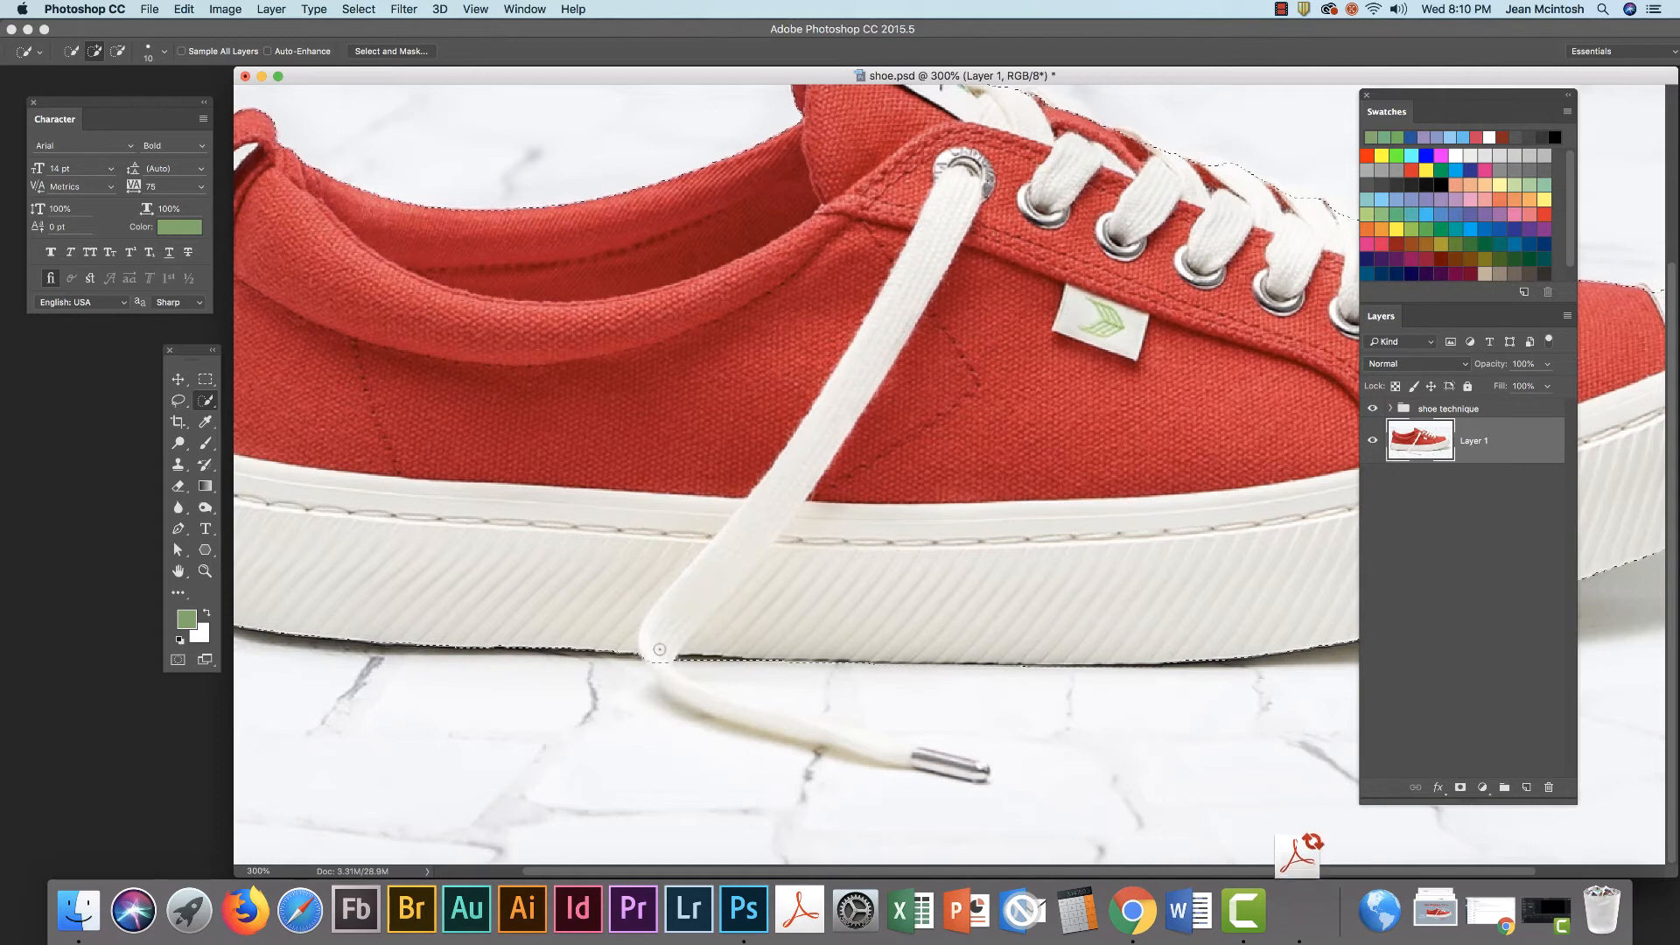
key("alt")
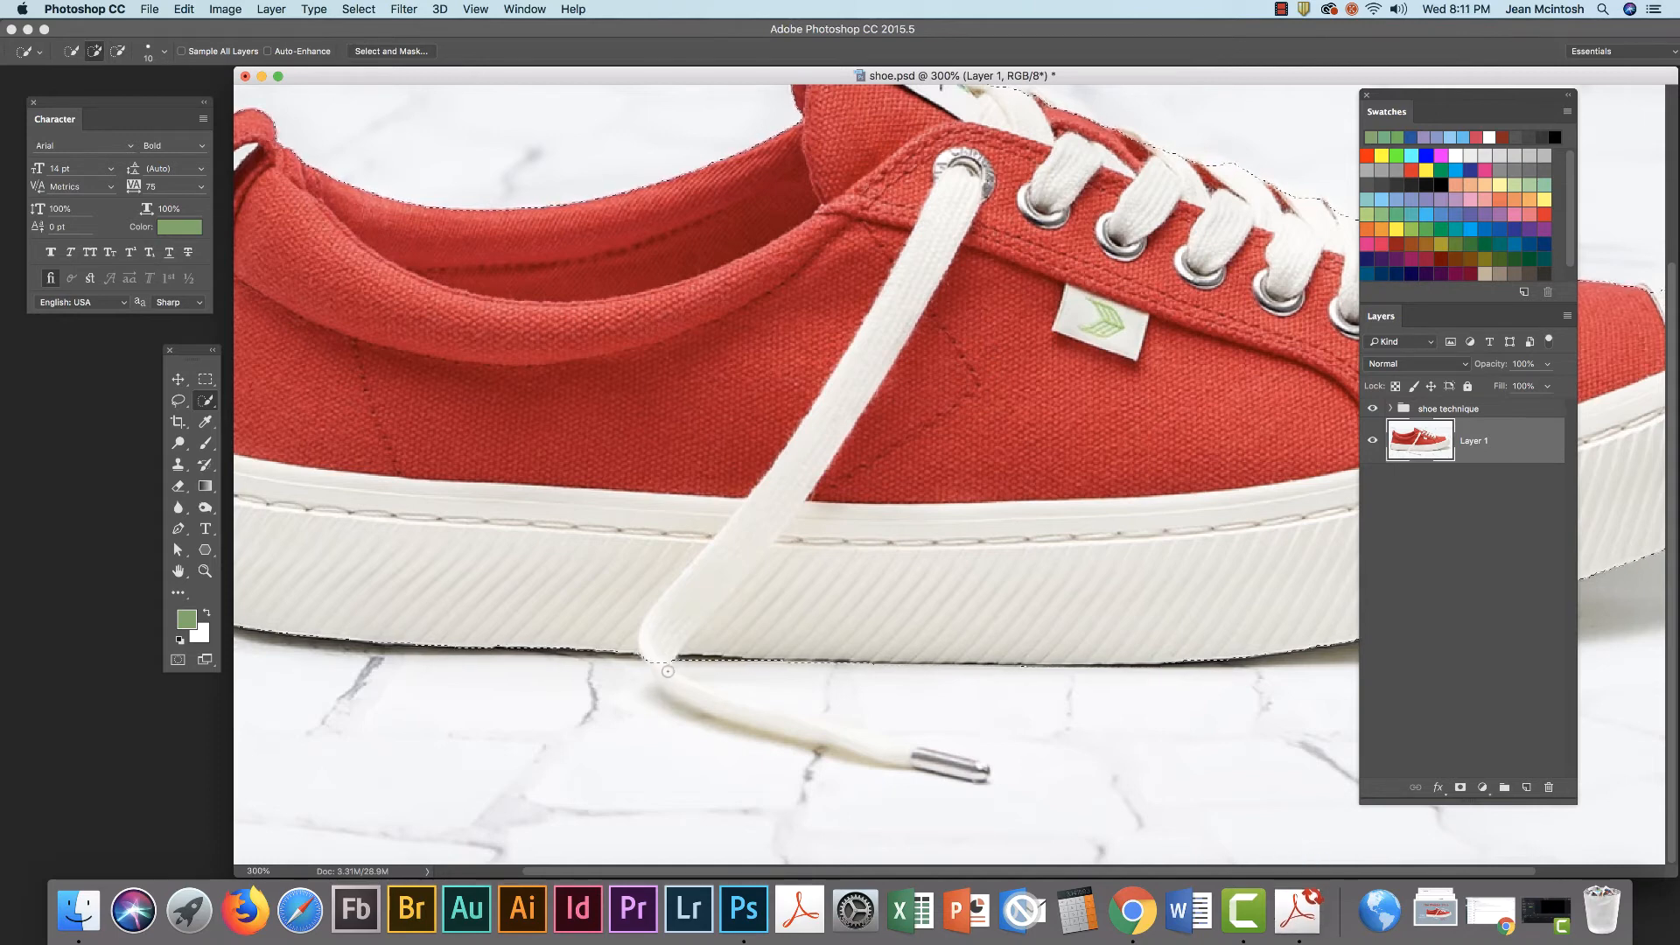
left_click(665, 673)
mouse_move(689, 694)
left_mouse_down()
mouse_move(954, 745)
mouse_move(949, 765)
left_mouse_up()
mouse_move(1007, 706)
left_mouse_down("alt")
mouse_move(1024, 687)
mouse_move(867, 695)
left_mouse_up("alt")
key("alt")
- Clean up the selection edge along the underside of the dangling lace with the Lasso tool
left_click(178, 402)
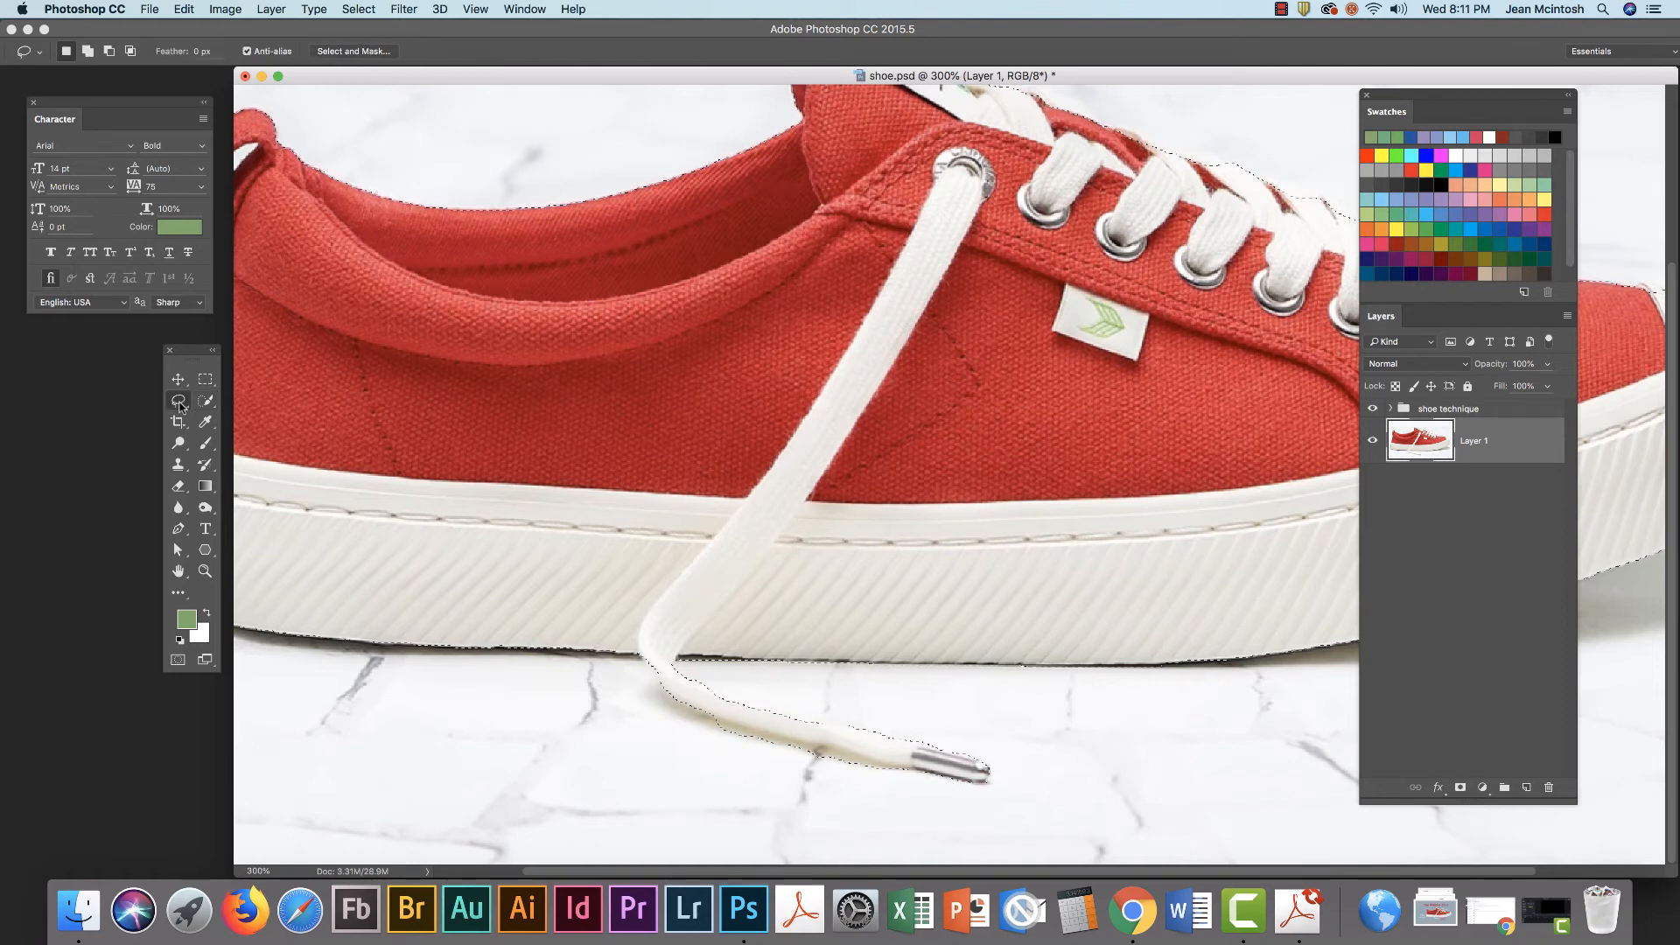
right_click(178, 402)
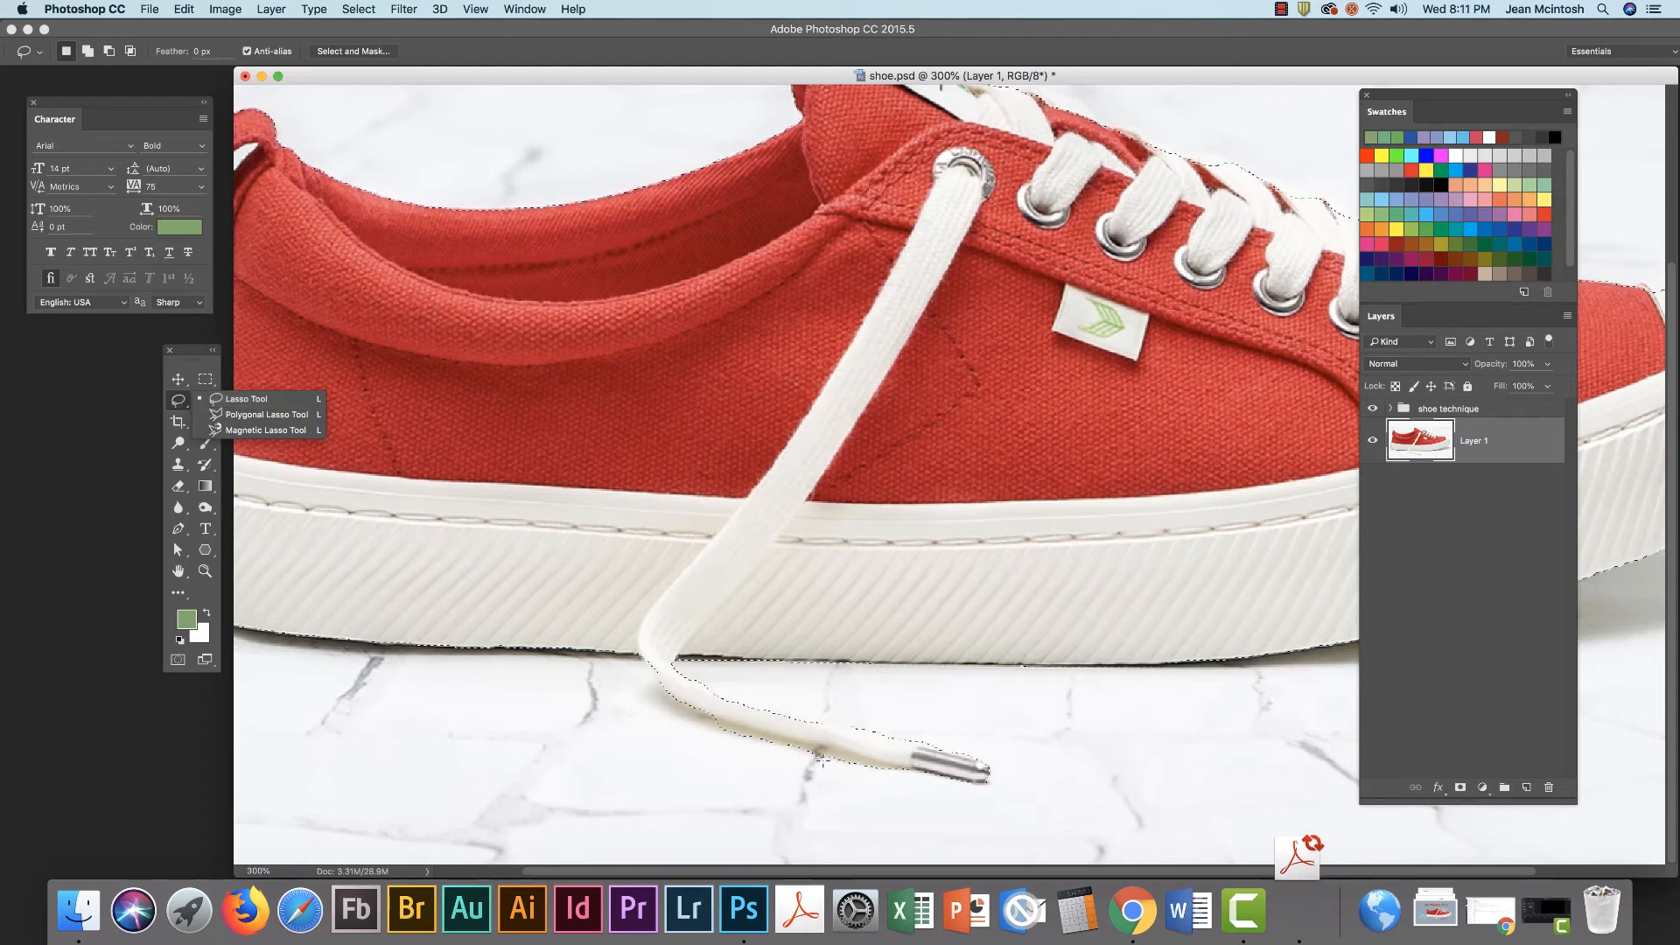
left_click(178, 403)
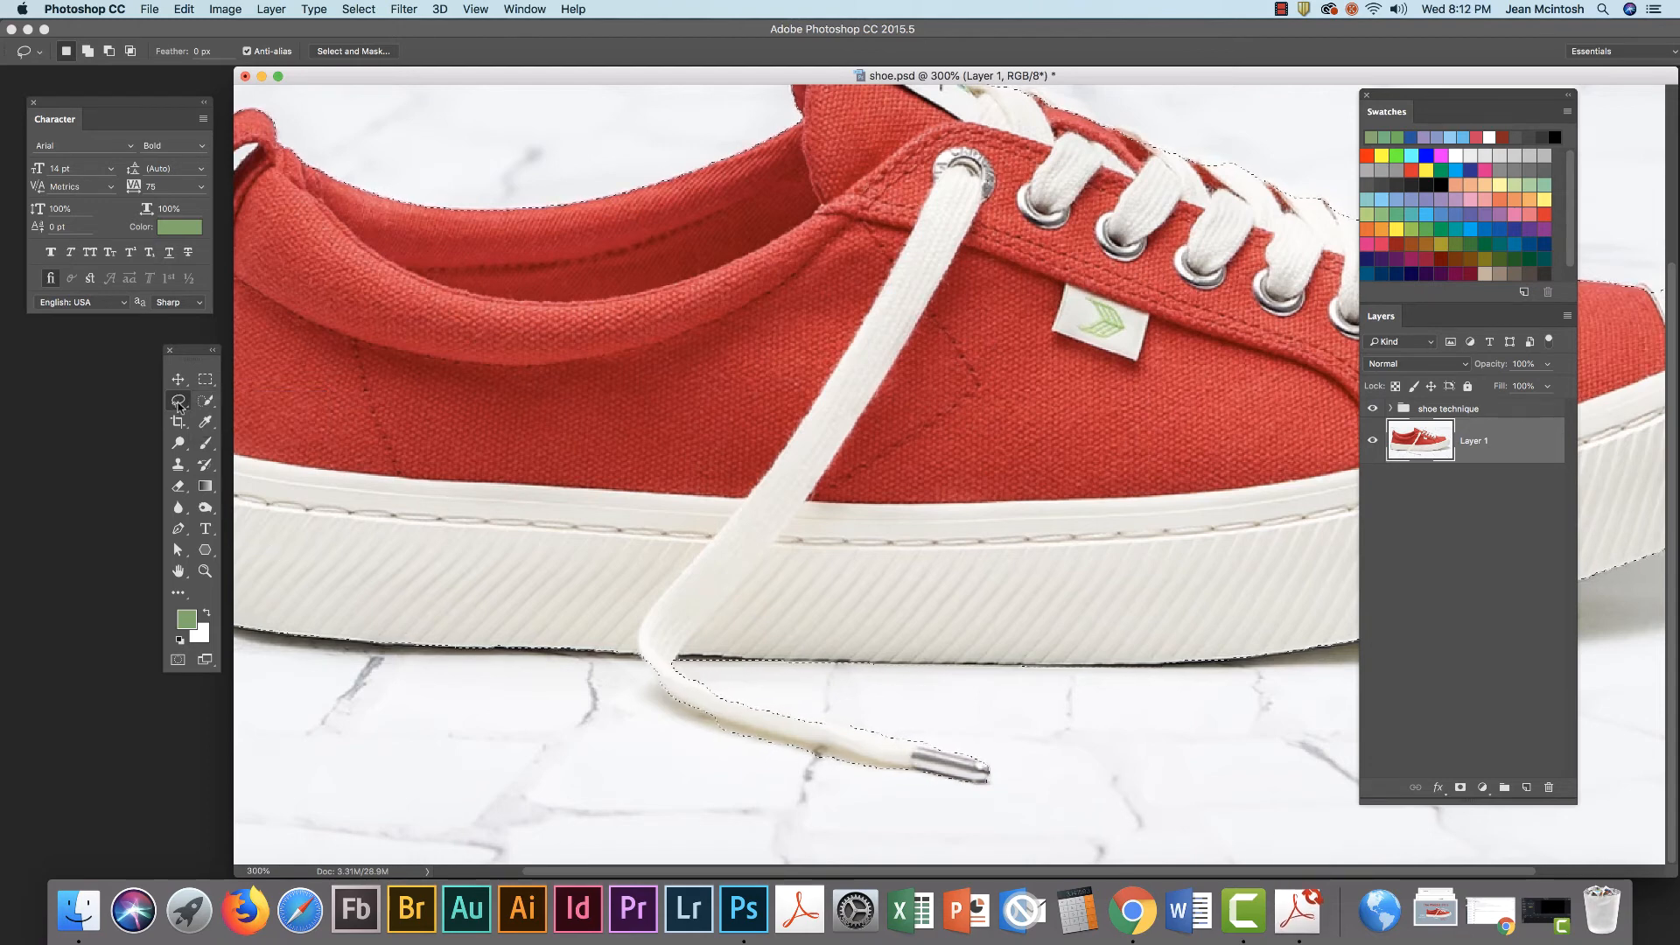
left_click(178, 403)
left_click(240, 403)
key("alt")
left_click_drag(877, 767, 892, 773)
left_click_drag(814, 762, 898, 779)
key("alt")
mouse_move(949, 750)
left_mouse_down()
mouse_move(907, 743)
mouse_move(925, 729)
mouse_move(954, 755)
left_mouse_up()
- Refine the lasso selection around the metal tip of the dangling lace
key("super+plus")
key("super+plus")
left_click_drag(873, 843, 863, 537)
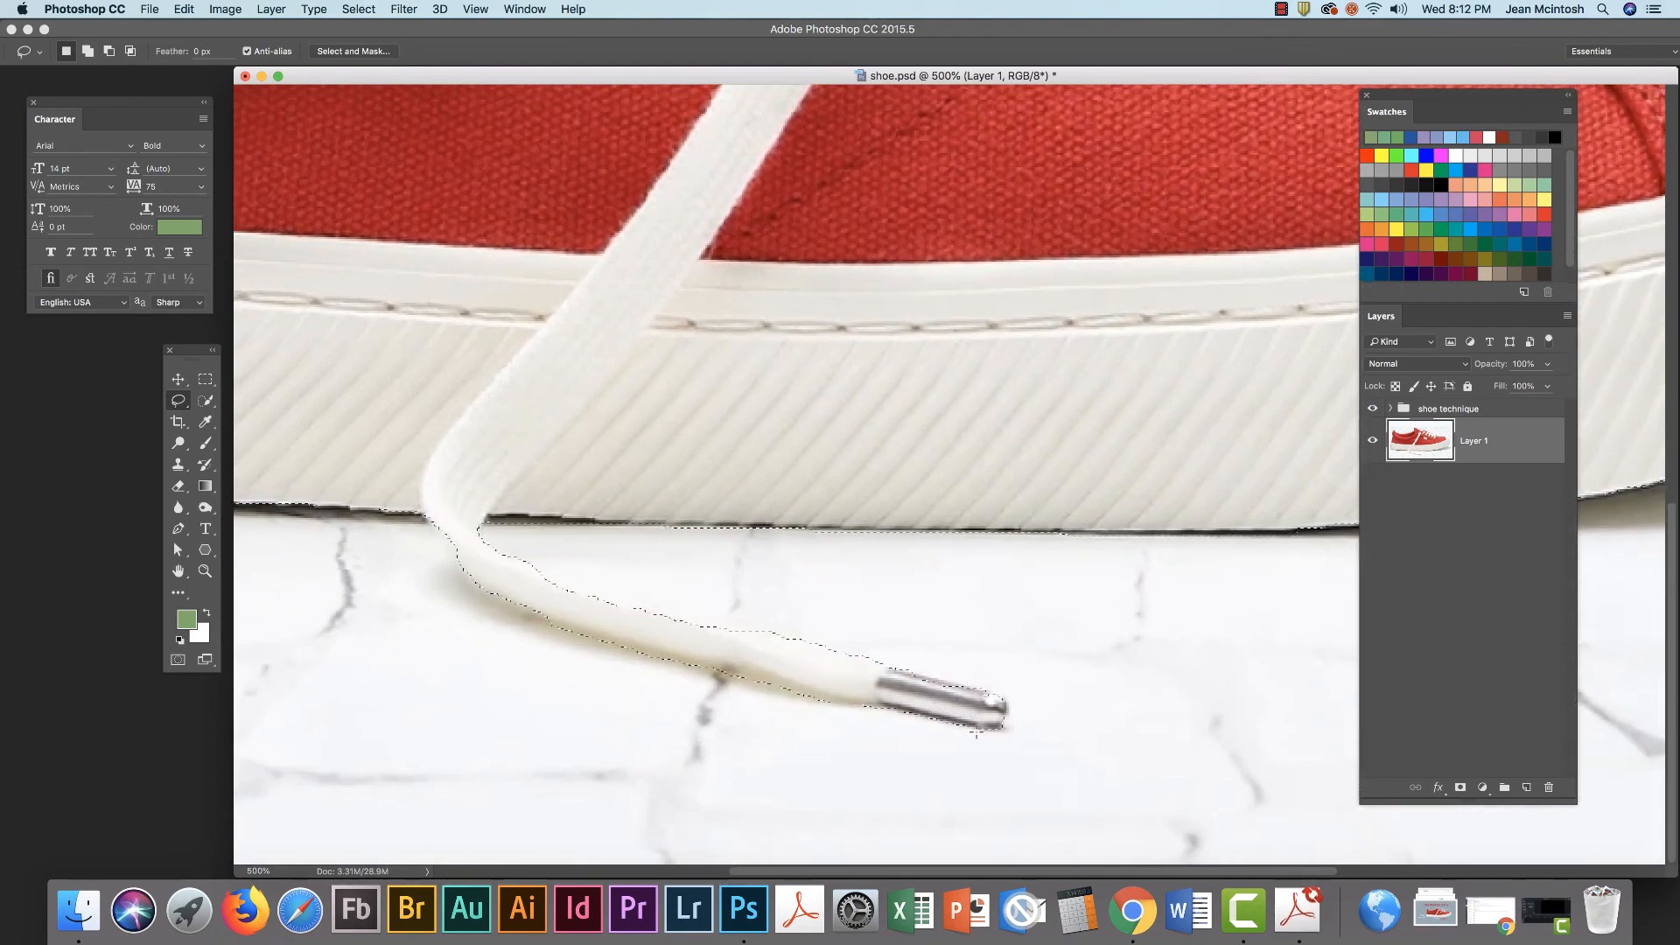
key("shift")
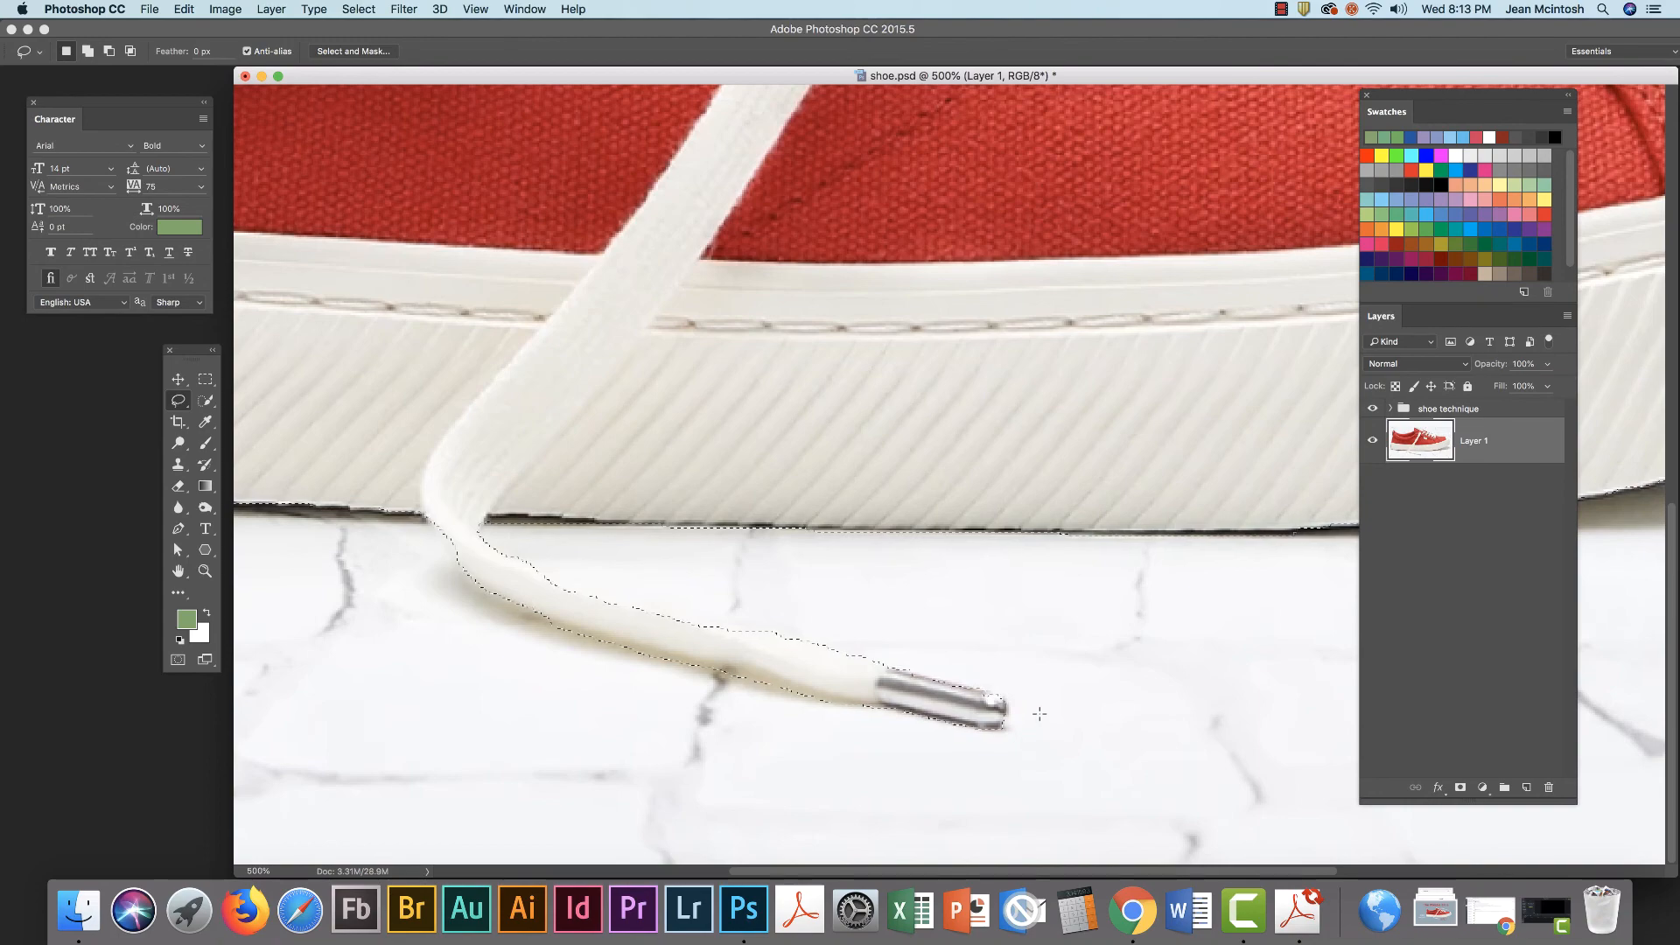
- Add the missed area around the tongue label to the shoe selection, and invert the selection to target the background
key("super+minus")
key("super+minus")
key("super+minus")
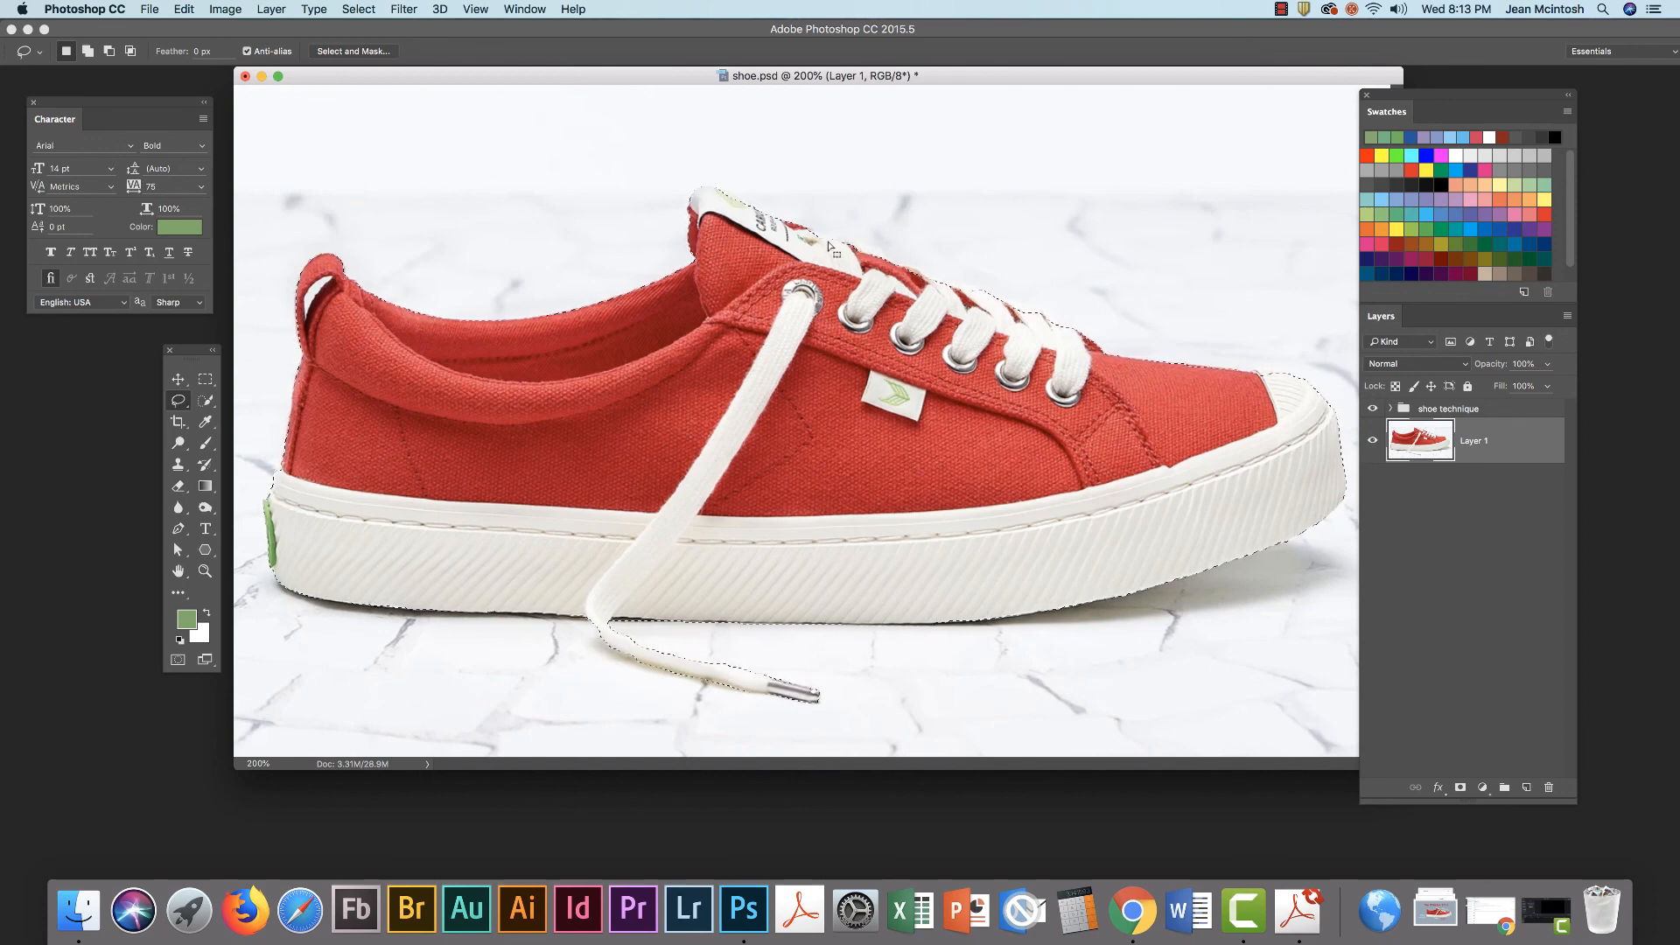
key("shift")
left_click(360, 11)
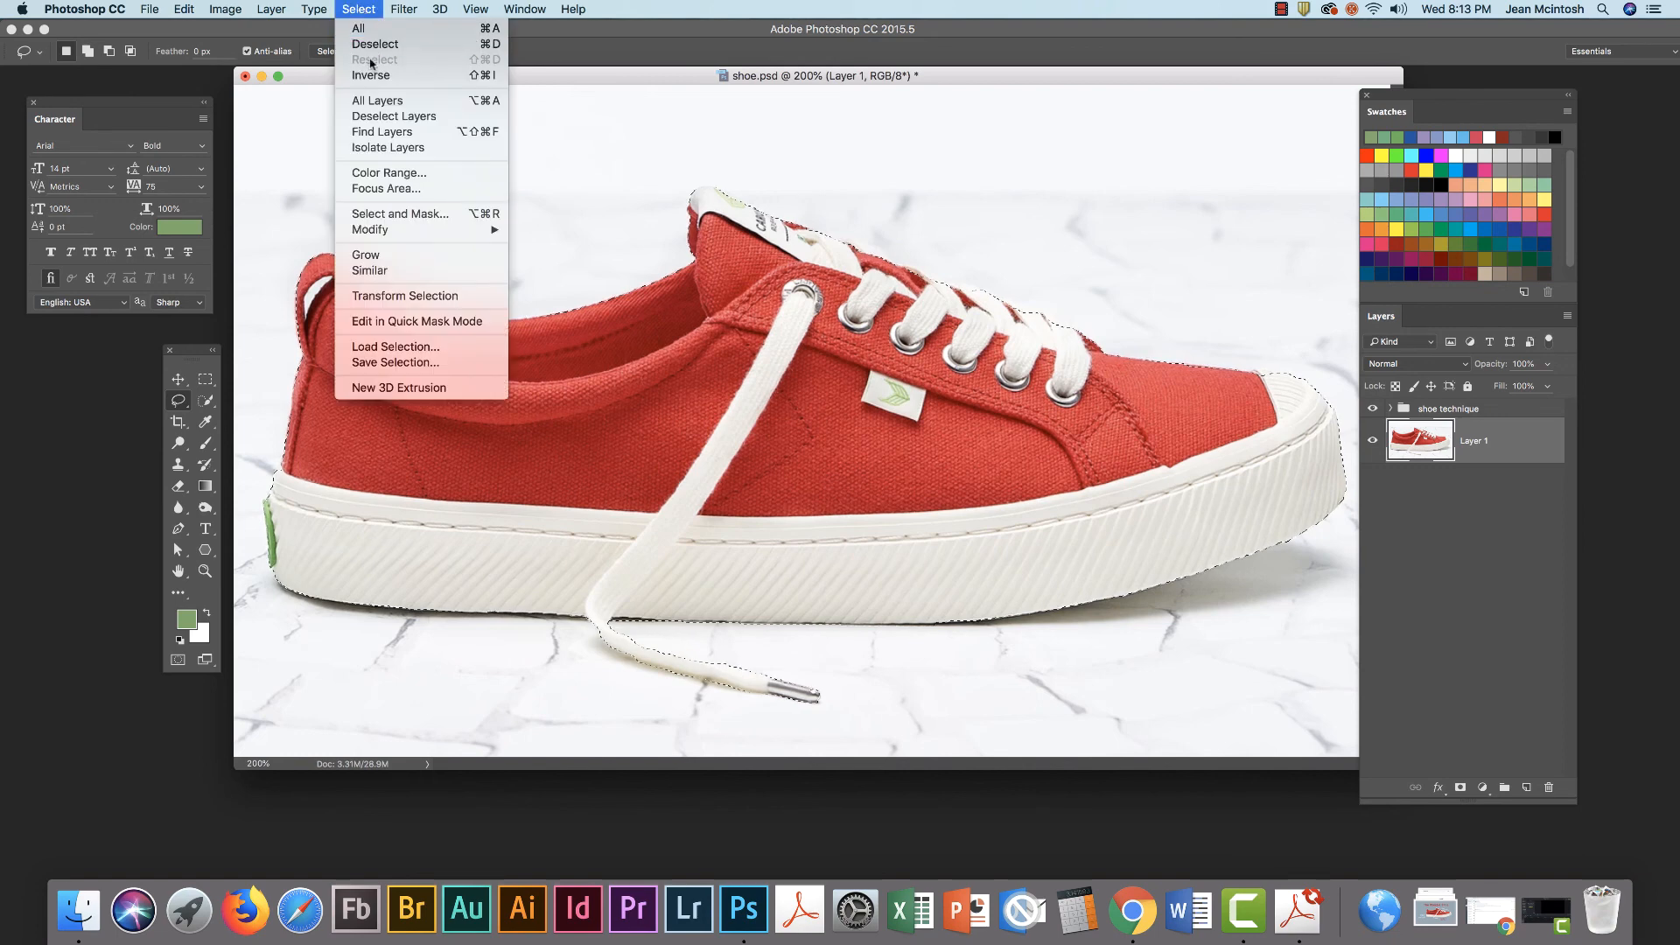
left_click(369, 76)
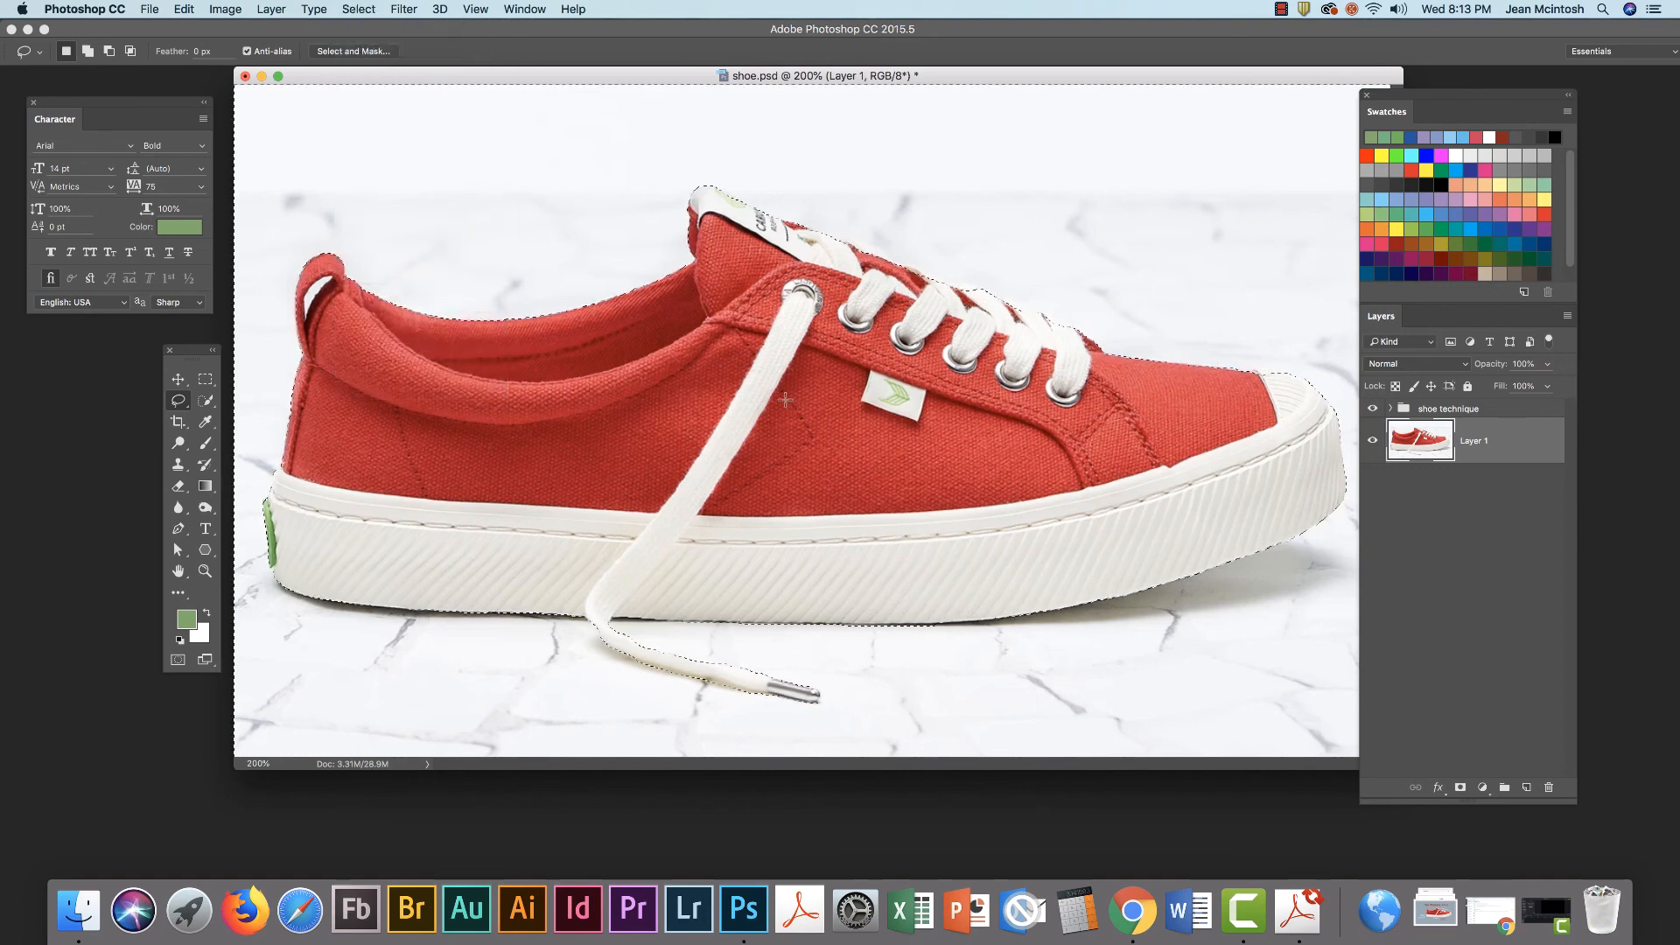